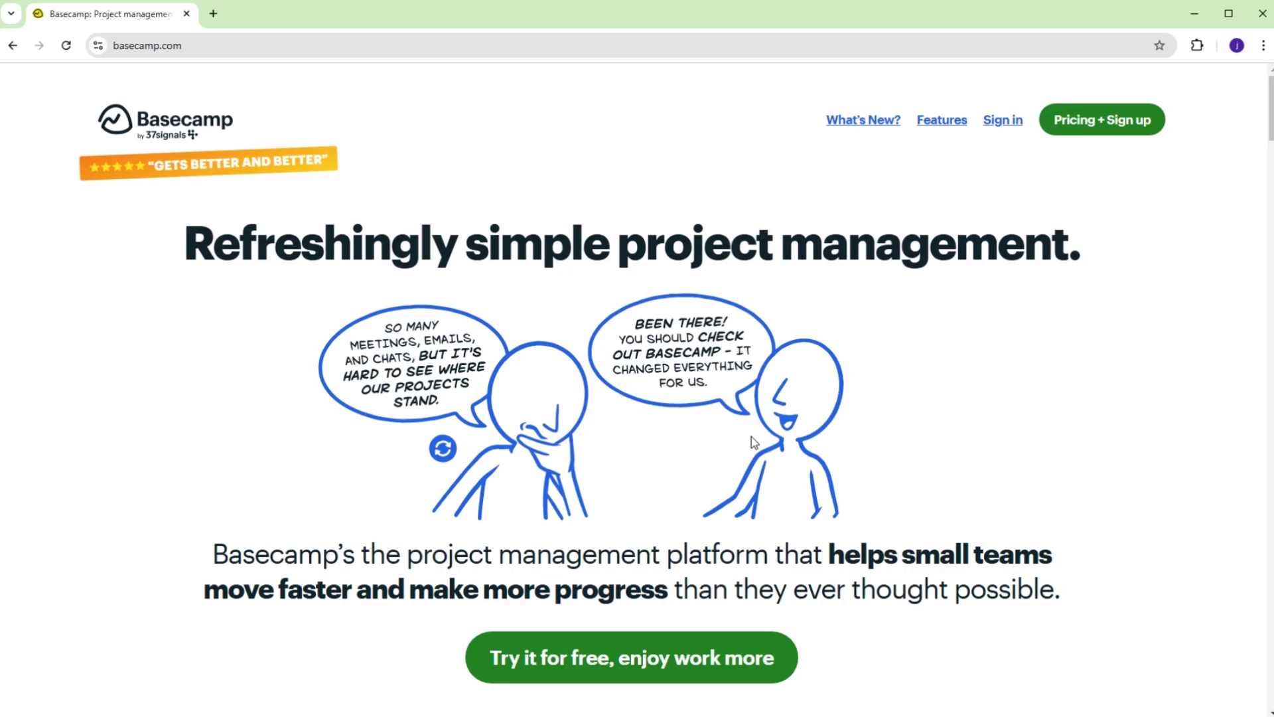
Step: Sign up for a free Basecamp trial with name, email, organization XYZ and a password
click(595, 665)
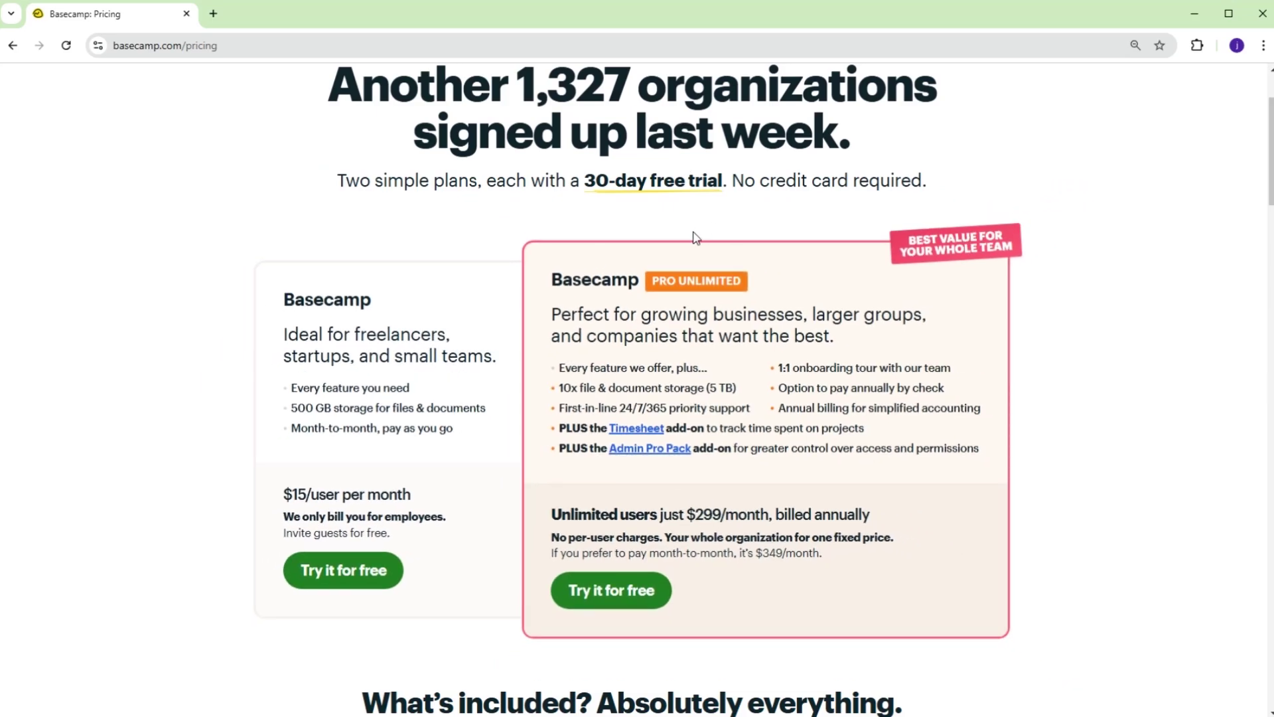
click(344, 569)
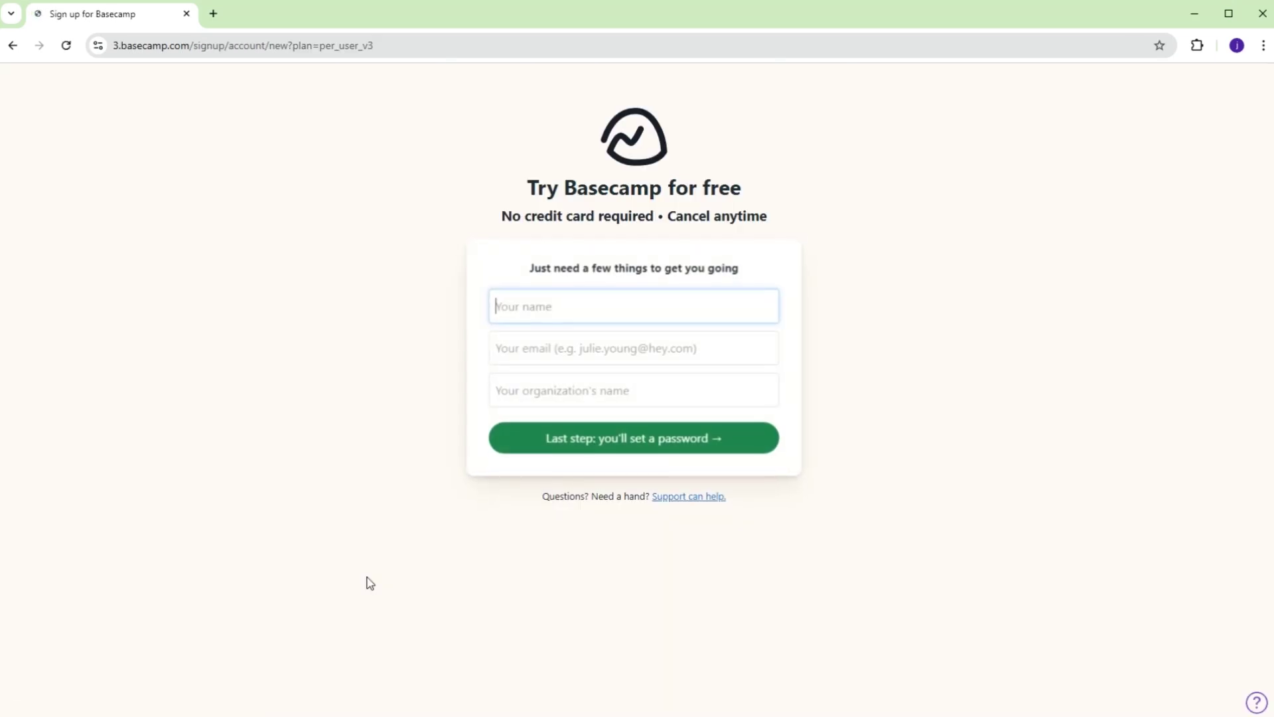
text(Jh)
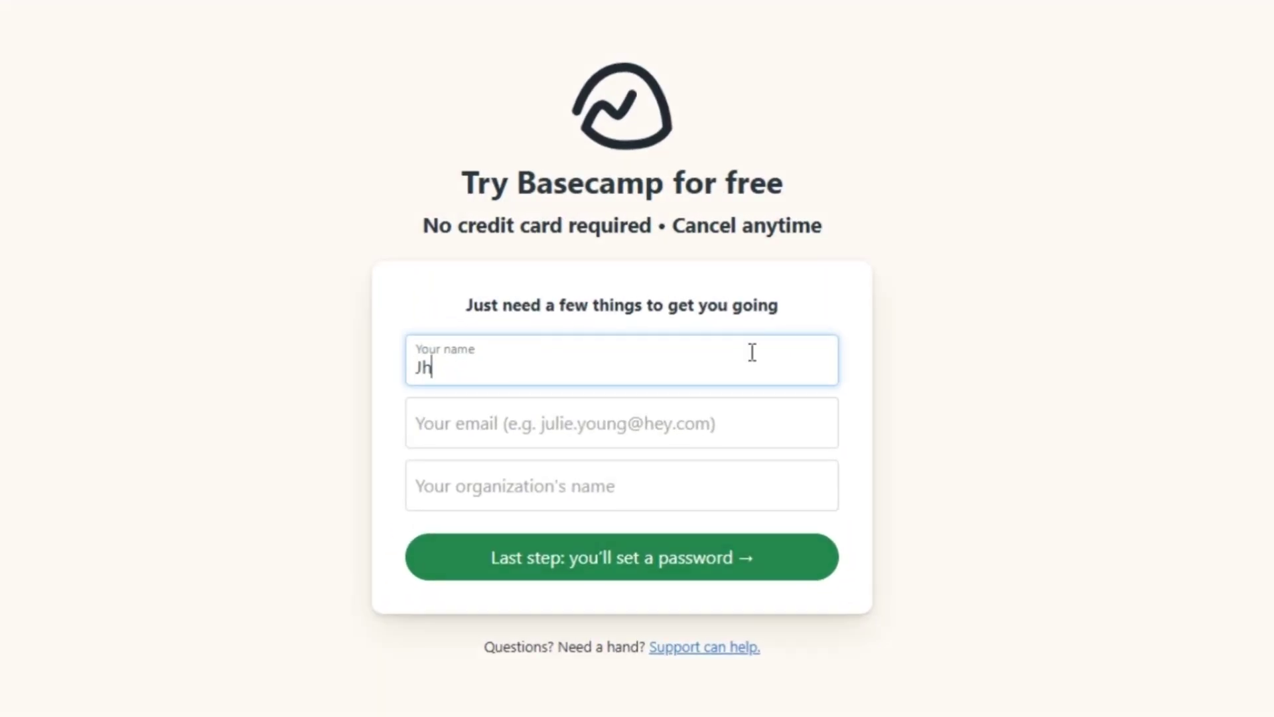
text(on)
click(743, 421)
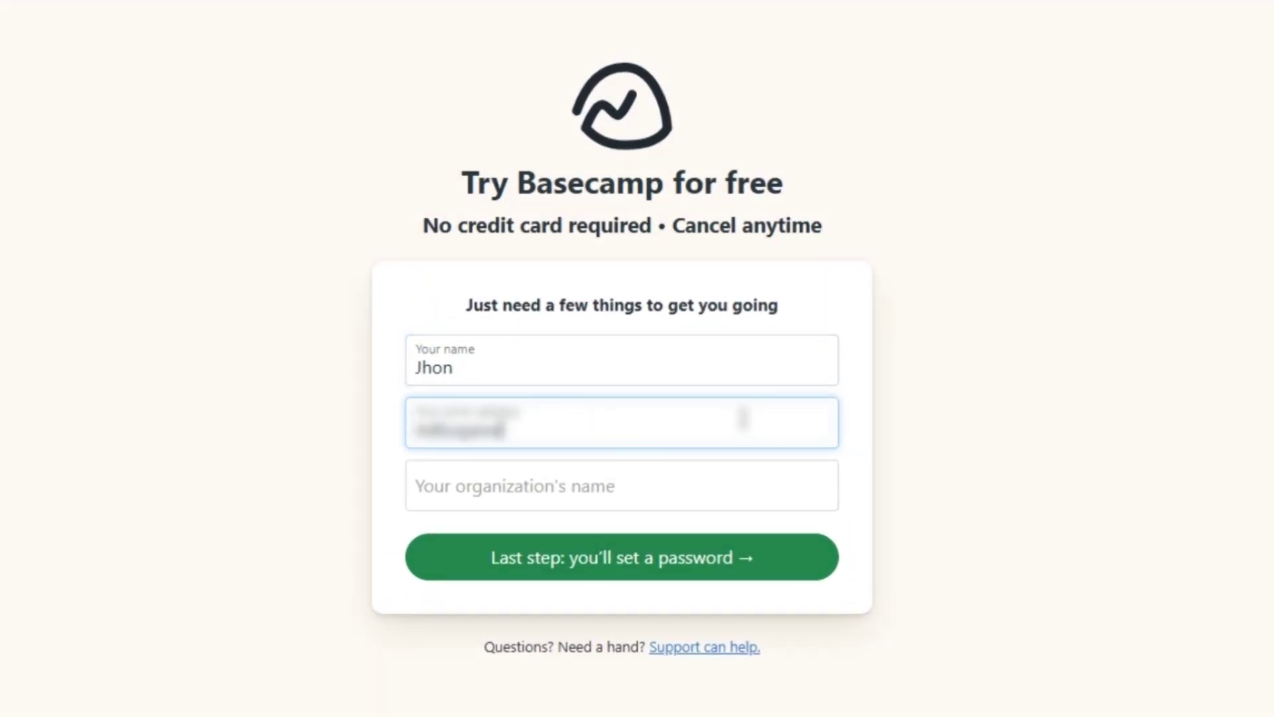
click(738, 473)
text(XYZ)
click(738, 553)
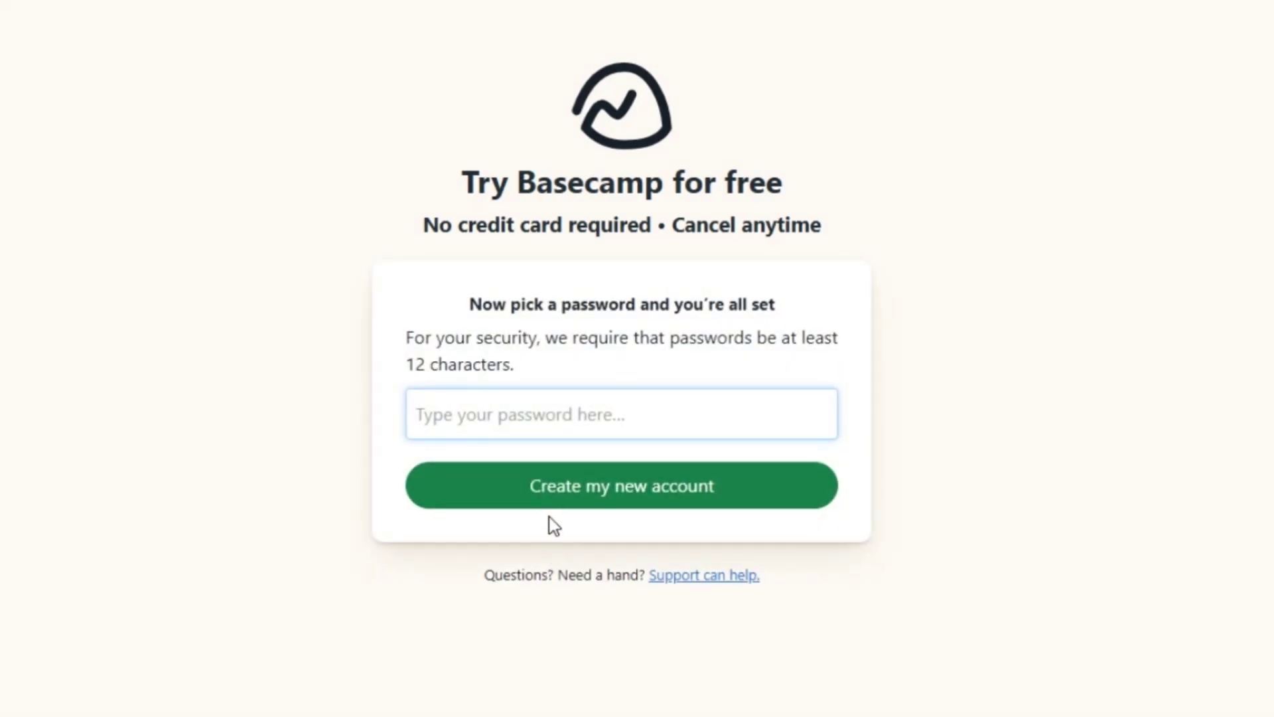
text(•••)
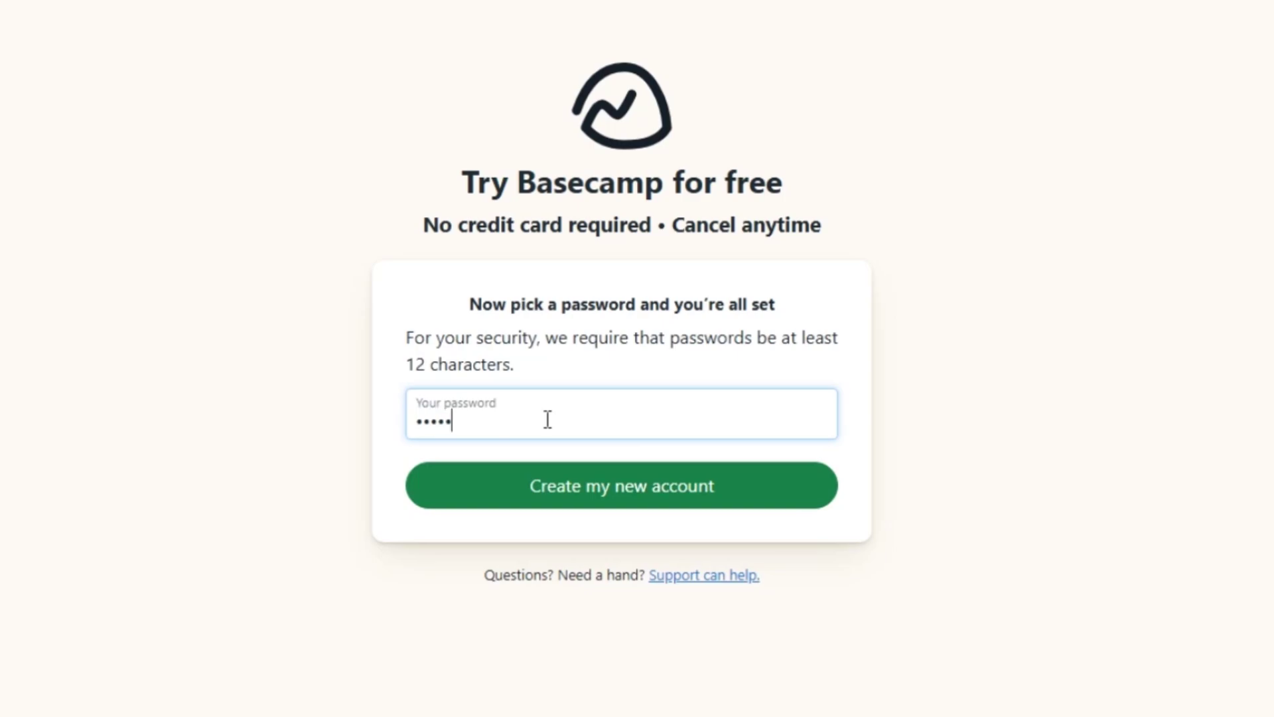
text(••••••••)
click(568, 492)
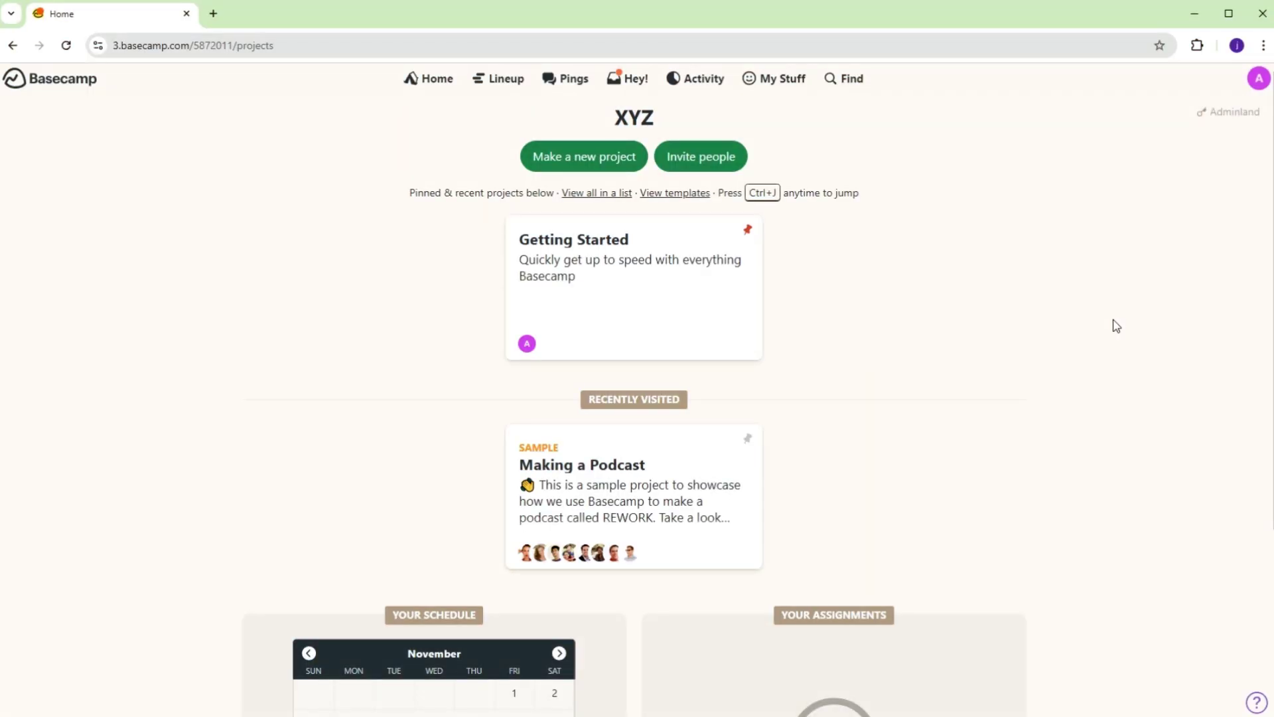
scroll(1116, 326, down, 3)
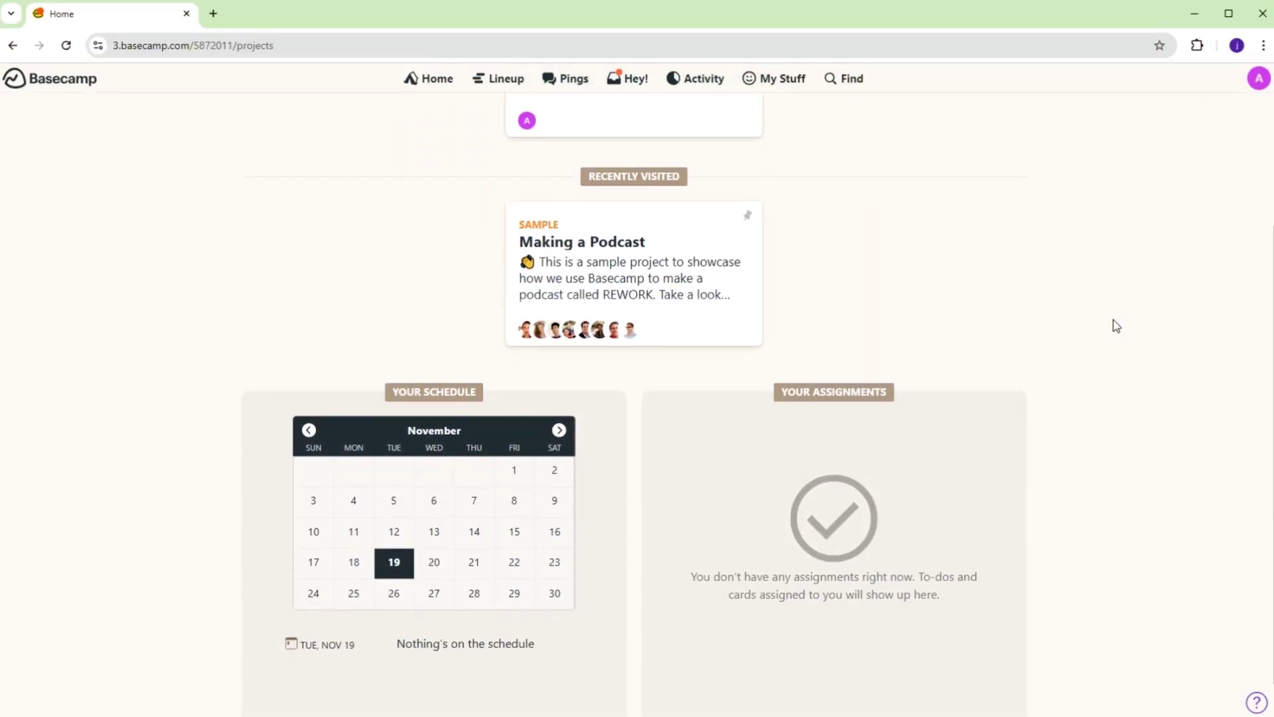
scroll(1116, 326, down, 1)
scroll(1116, 326, up, 3)
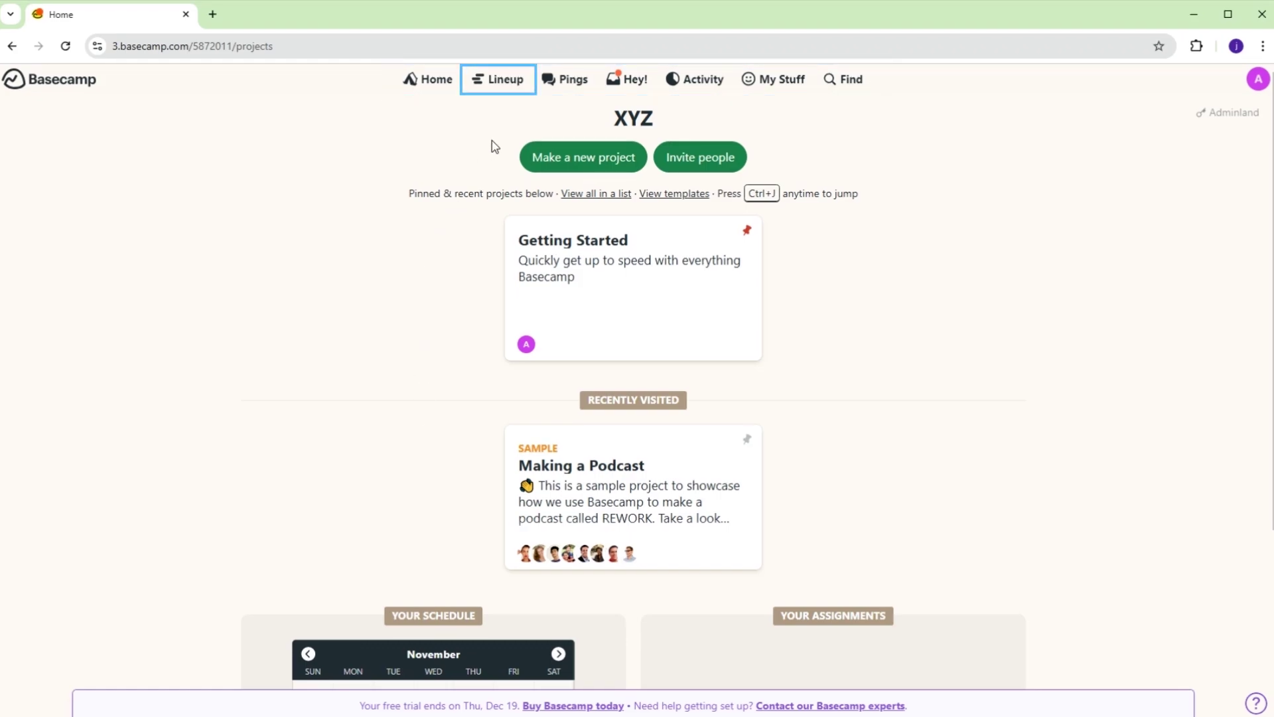
click(503, 79)
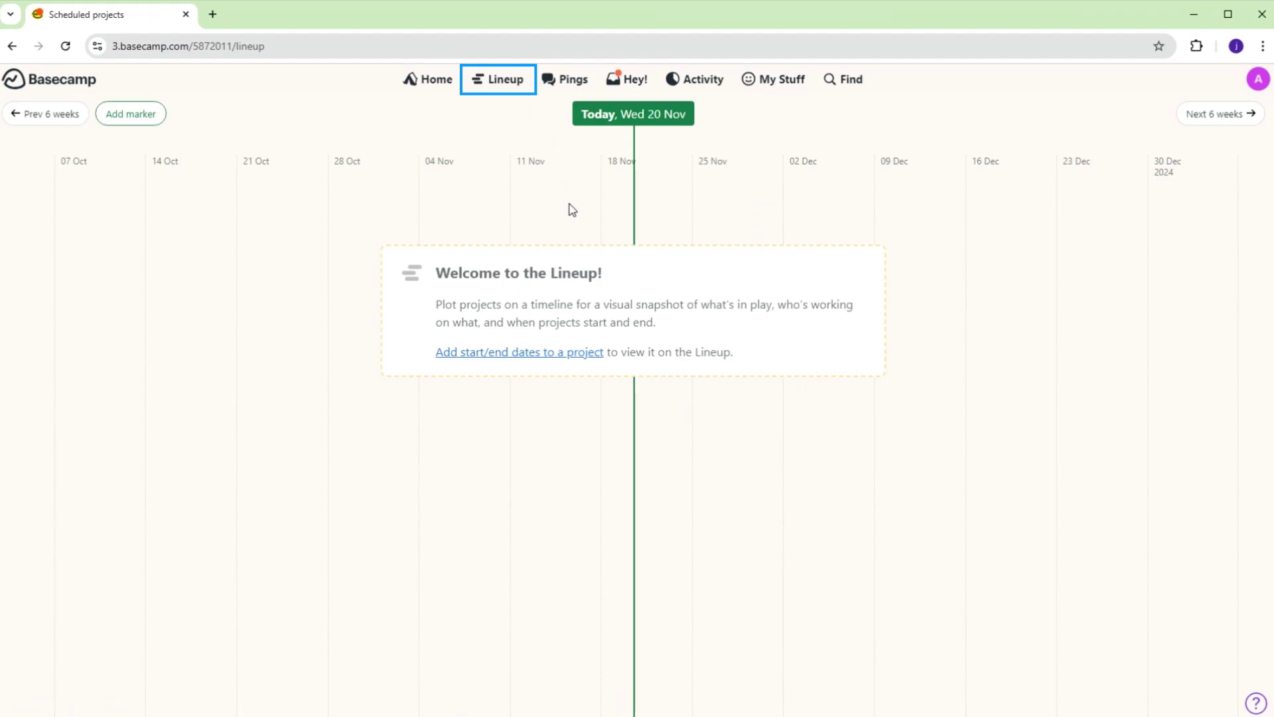
click(559, 78)
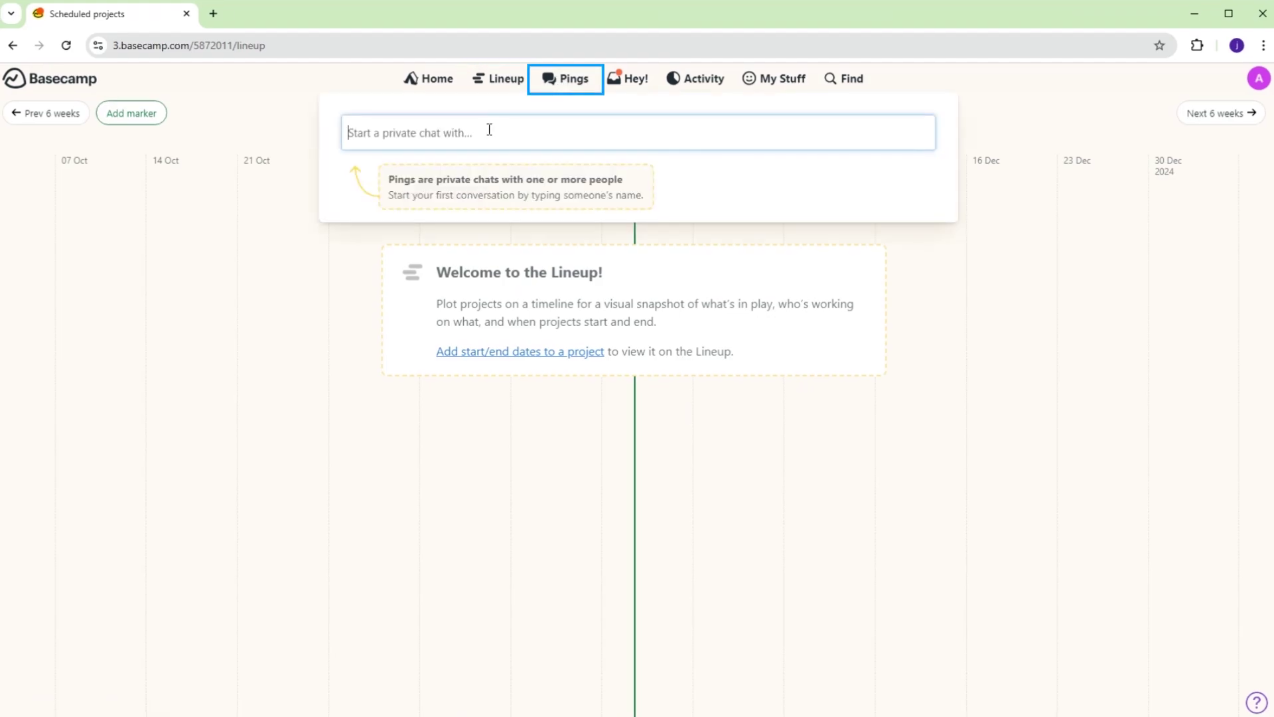
click(489, 129)
click(695, 78)
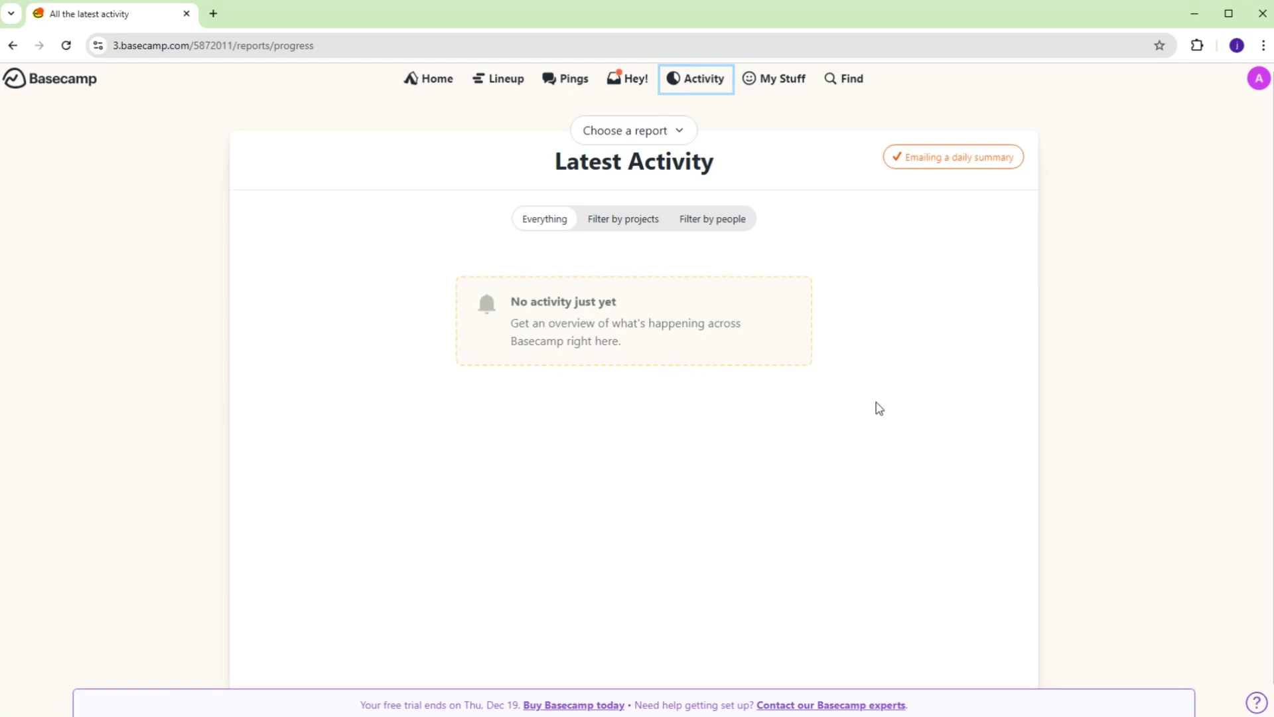
key(Tab)
click(775, 79)
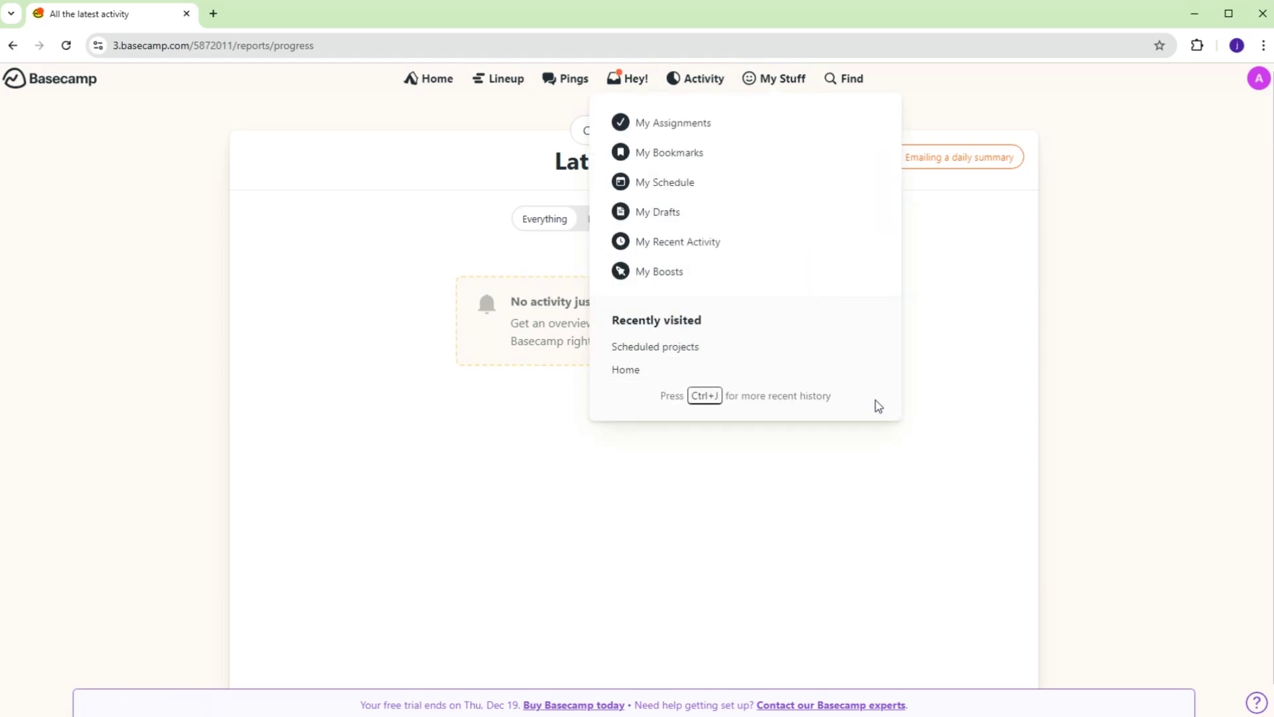
click(436, 79)
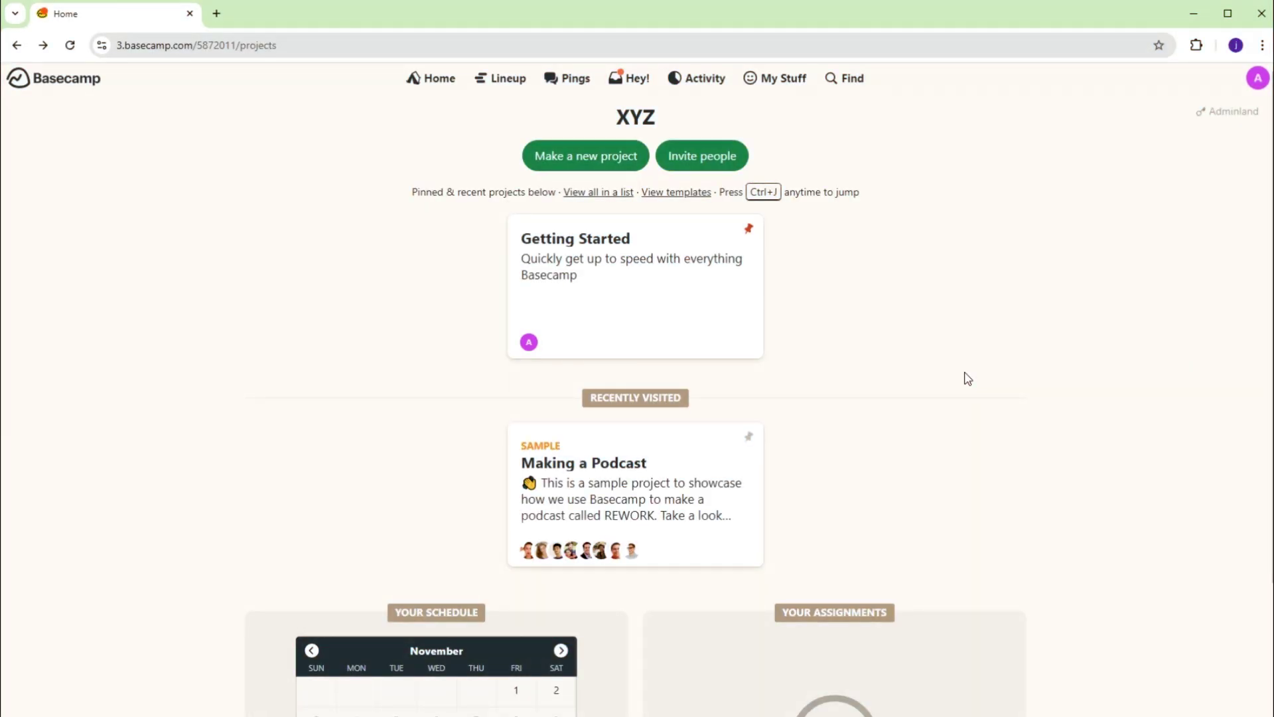
Step: Start project Brand Boost with a description, dates Dec 2–31, 2024, and invite-only access
click(578, 172)
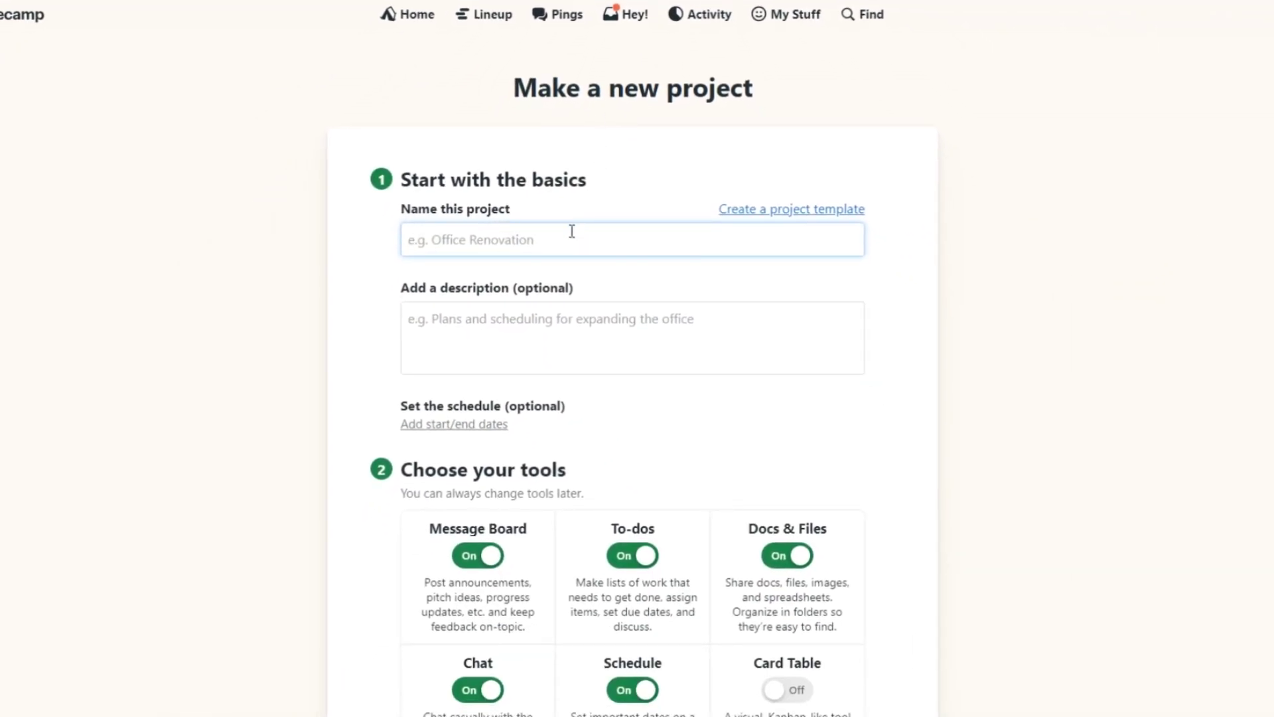
text(Brand B)
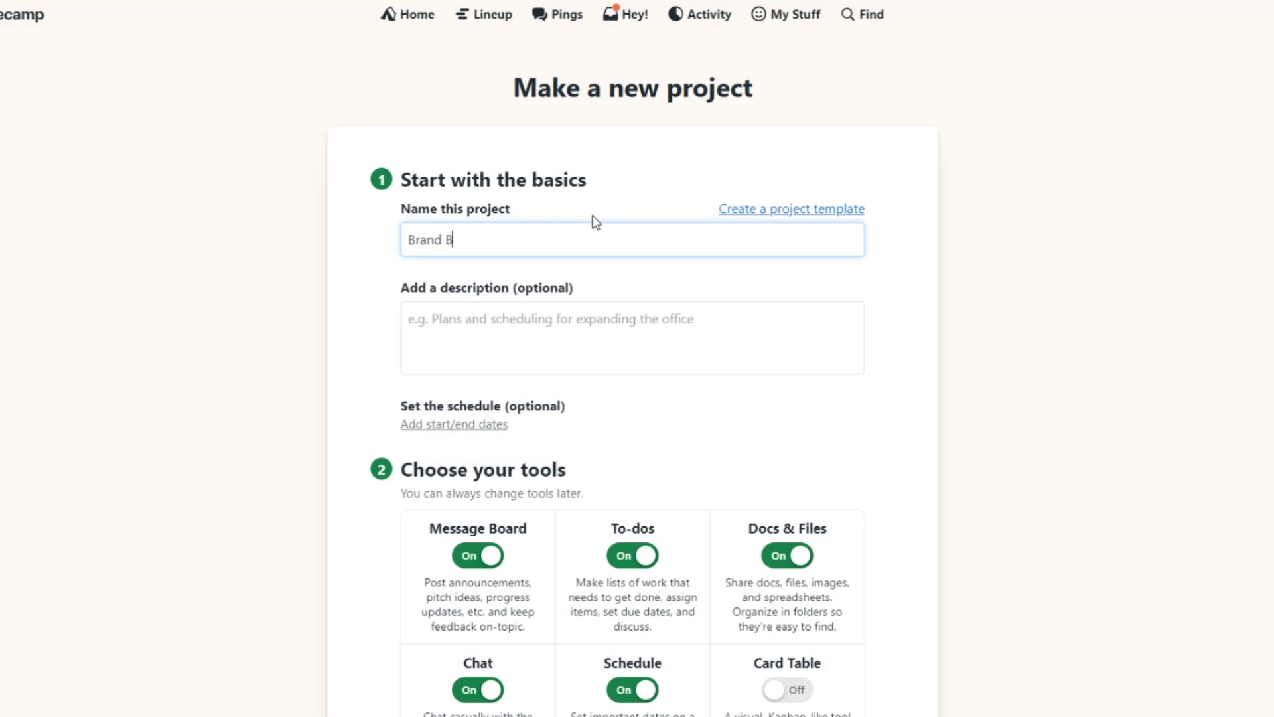
text(oost)
click(579, 324)
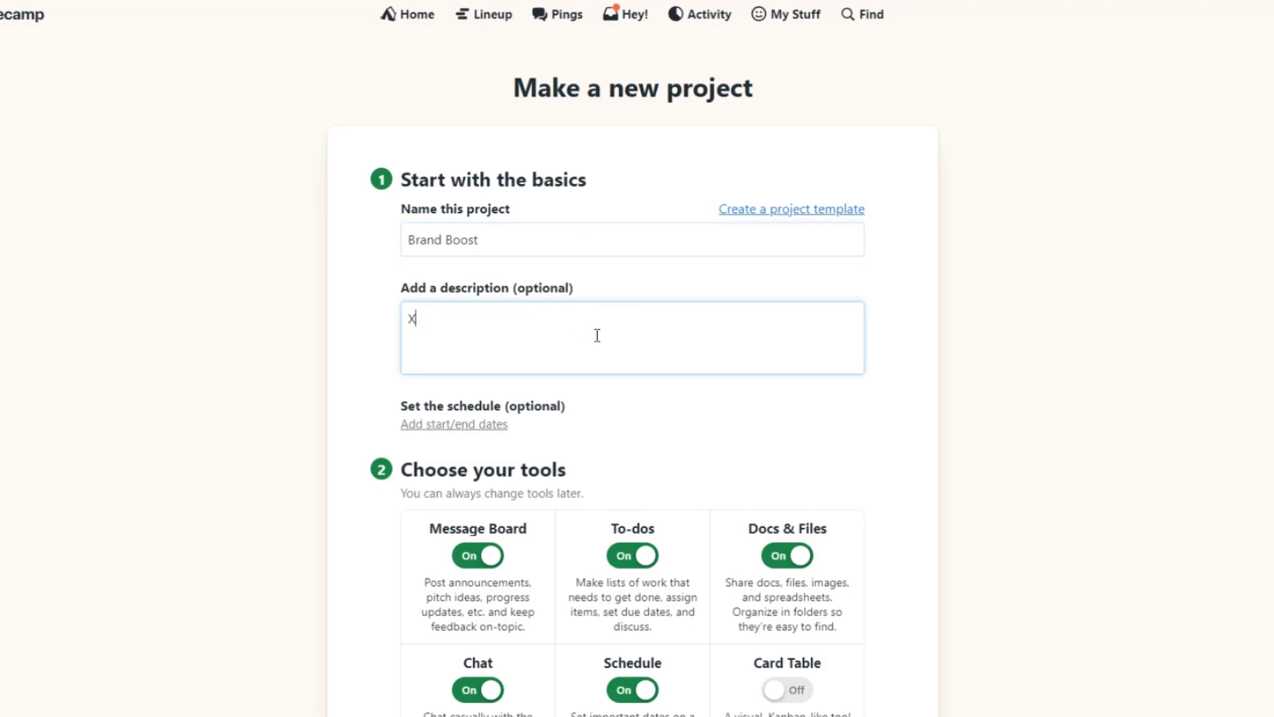
text(YZ)
click(468, 424)
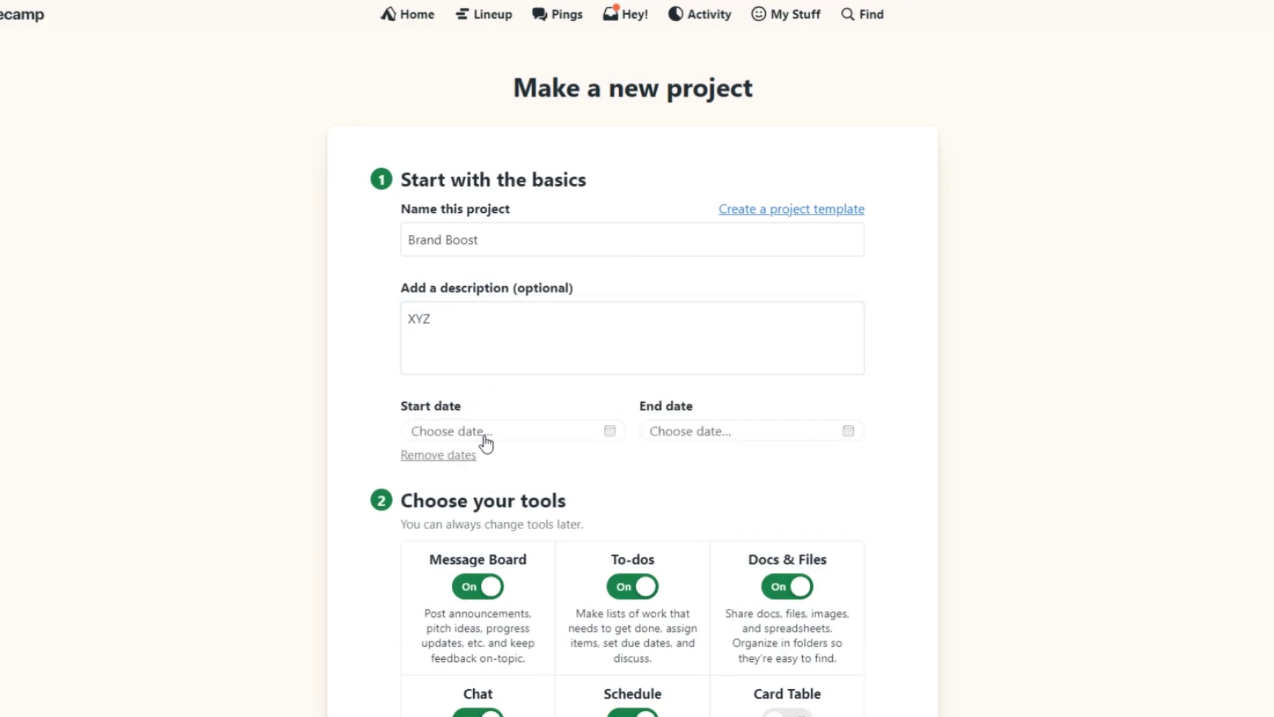
click(507, 433)
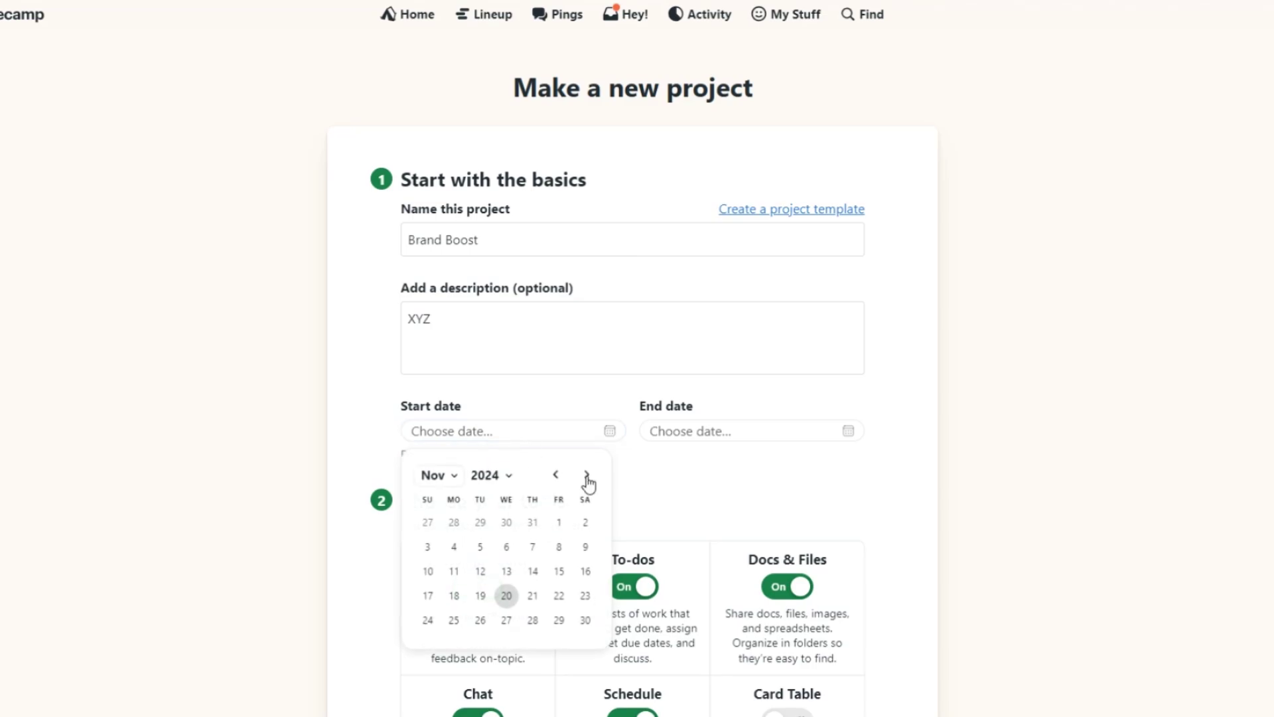
click(585, 475)
click(454, 523)
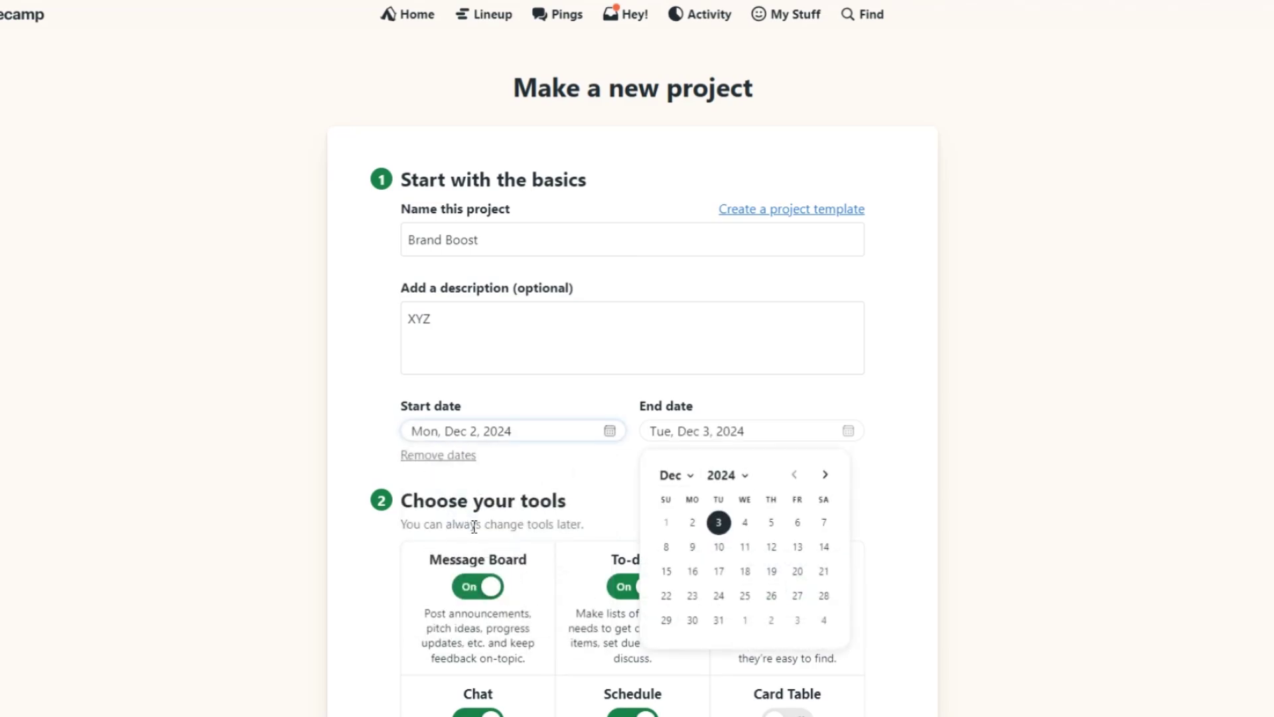
click(718, 619)
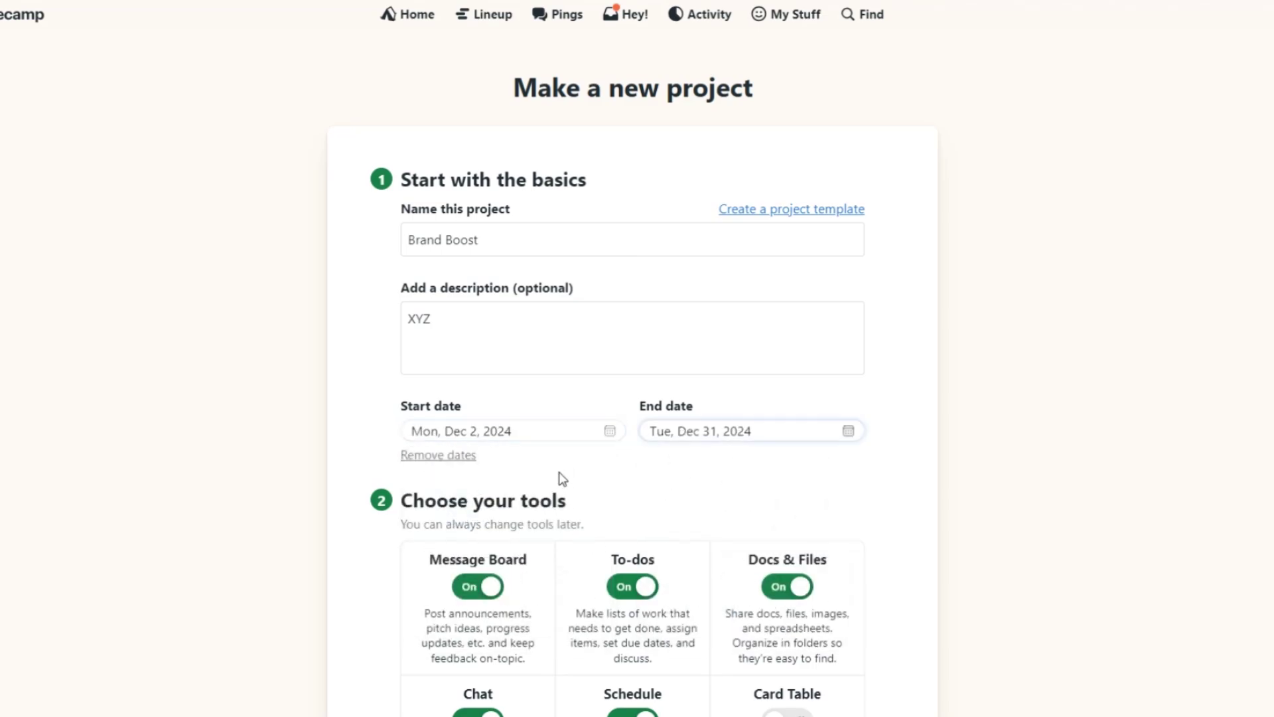
scroll(557, 499, down, 5)
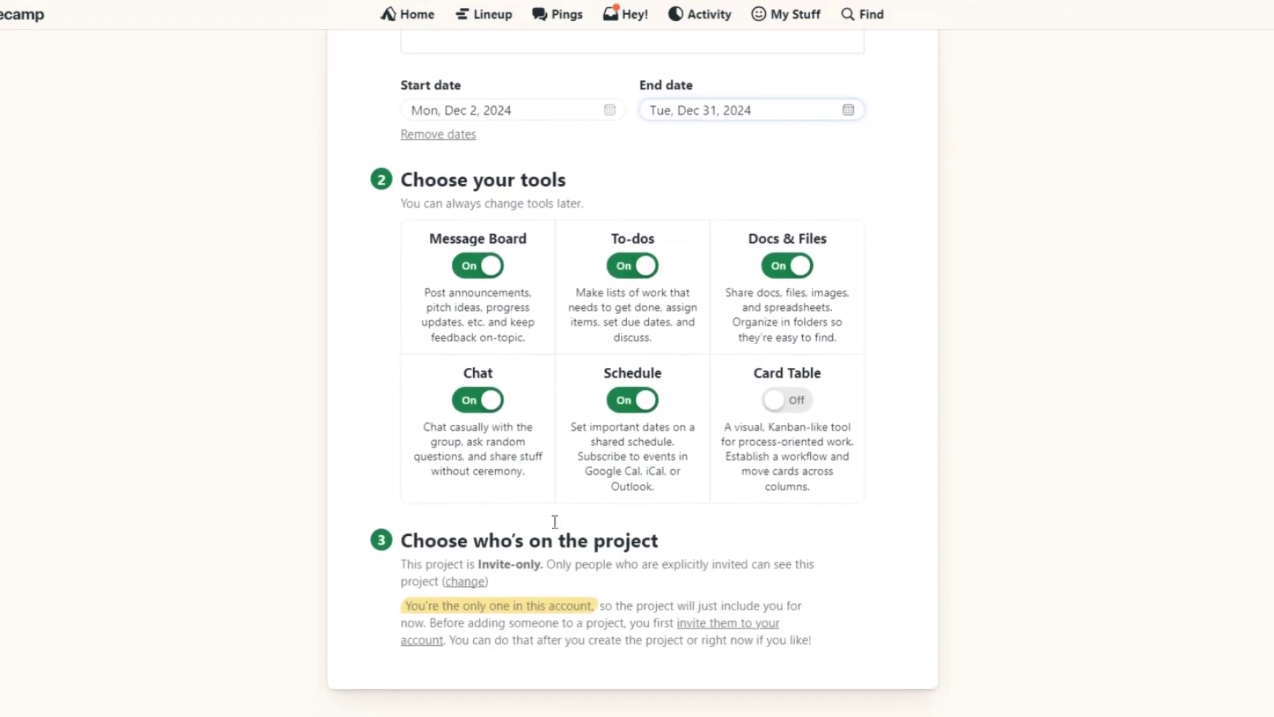
scroll(556, 518, down, 2)
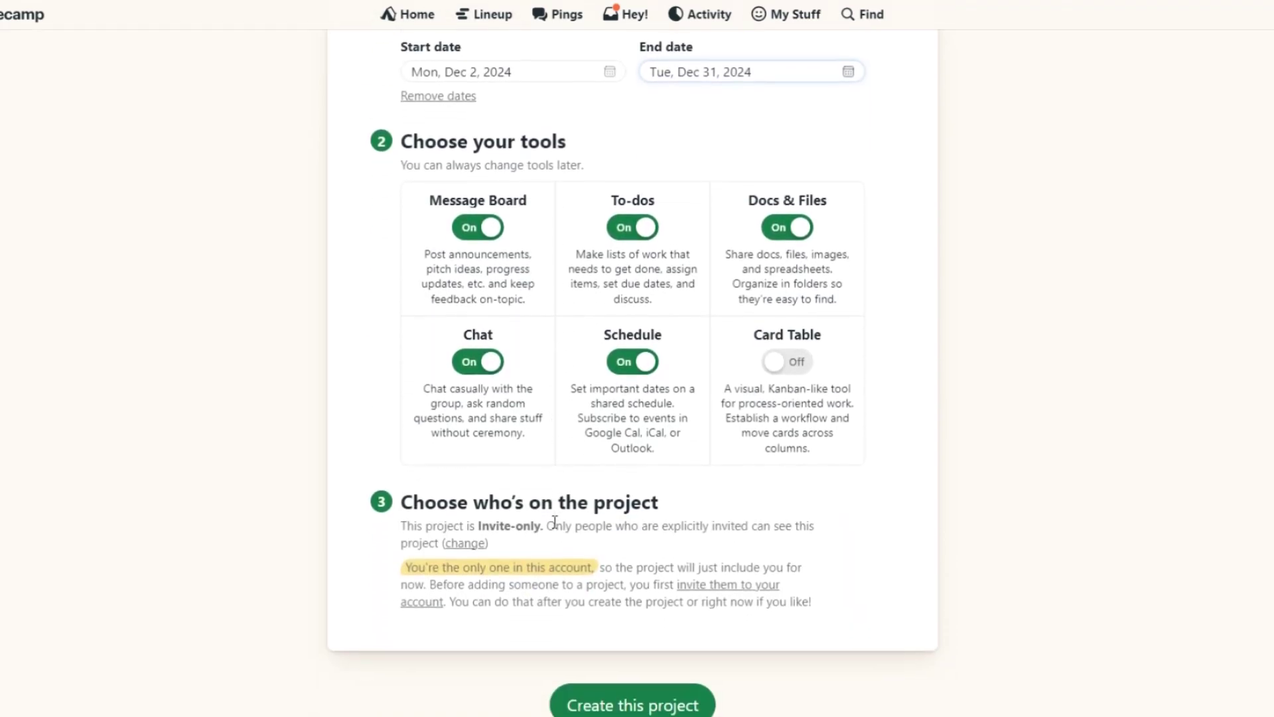
click(464, 543)
scroll(460, 563, down, 1)
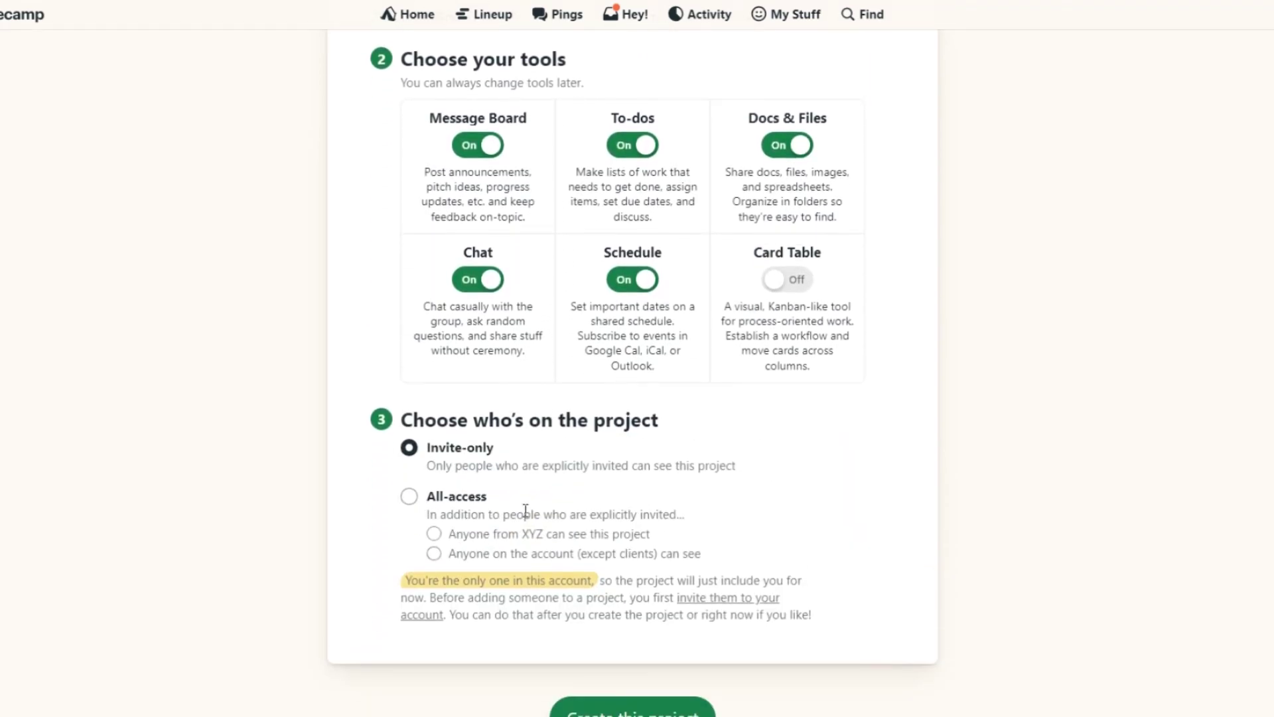
scroll(525, 511, down, 1)
scroll(594, 495, up, 2)
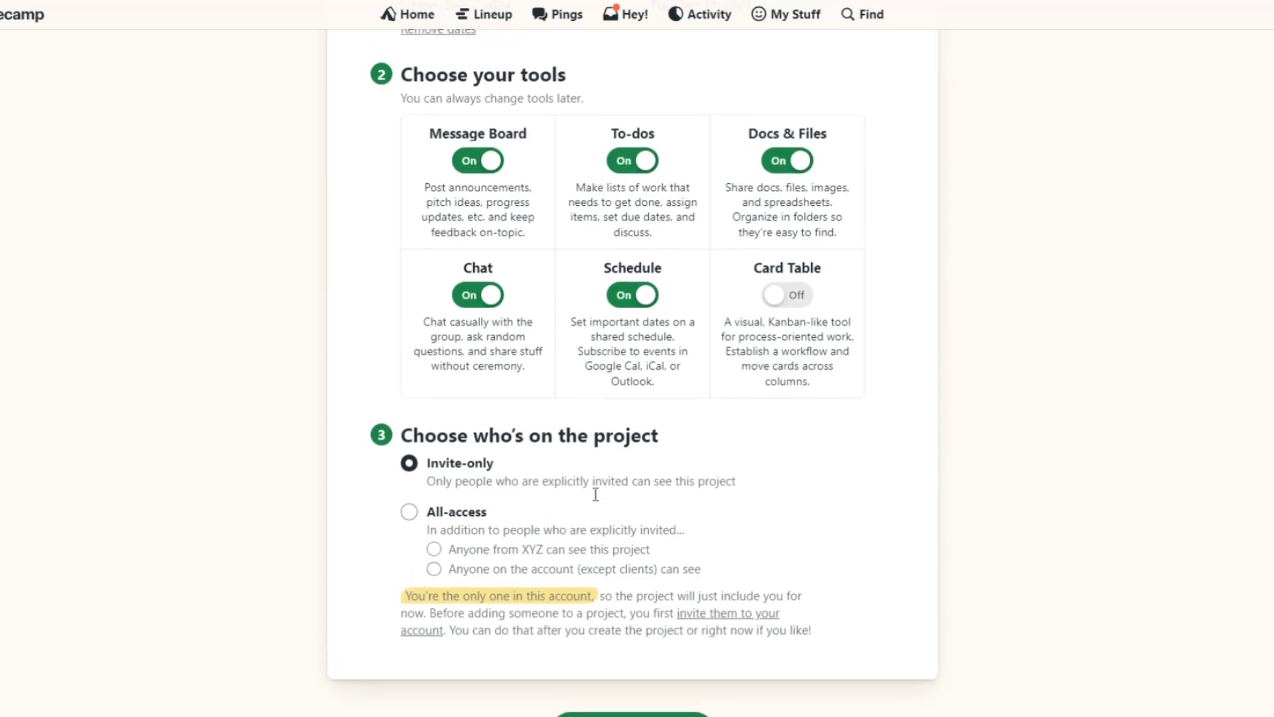
scroll(595, 495, up, 2)
scroll(594, 494, down, 2)
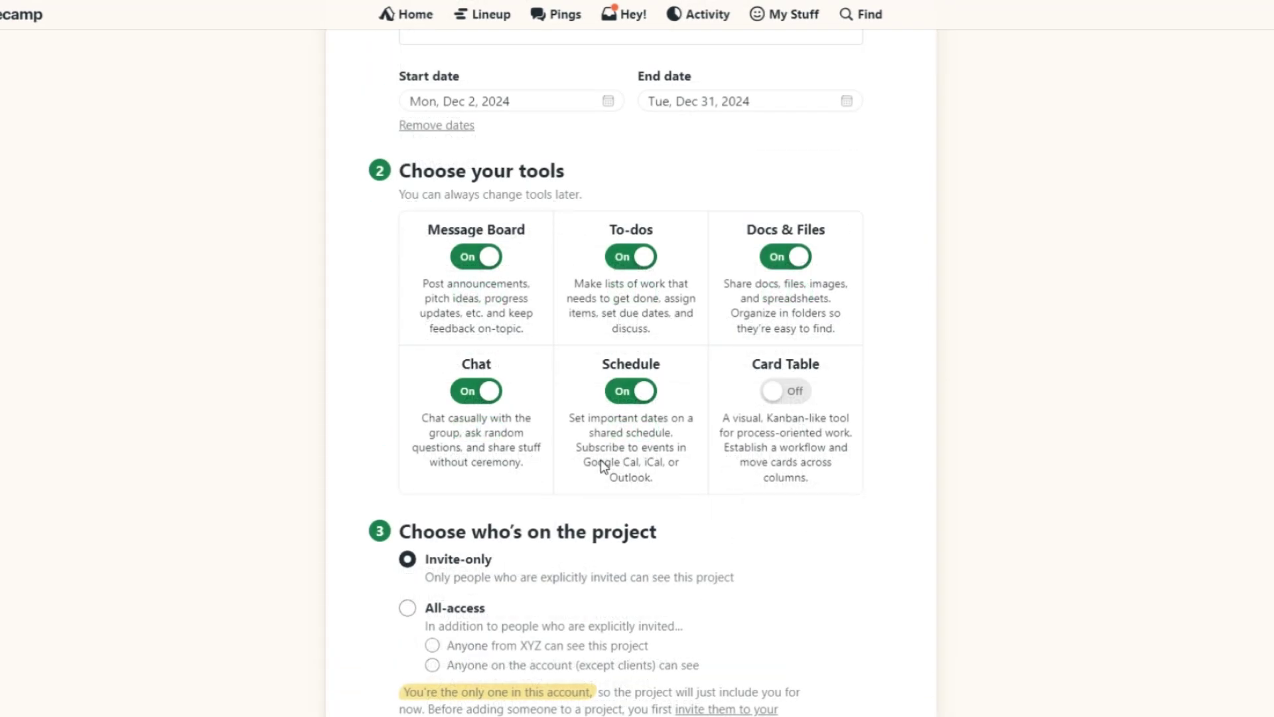
scroll(594, 495, down, 2)
scroll(594, 495, down, 1)
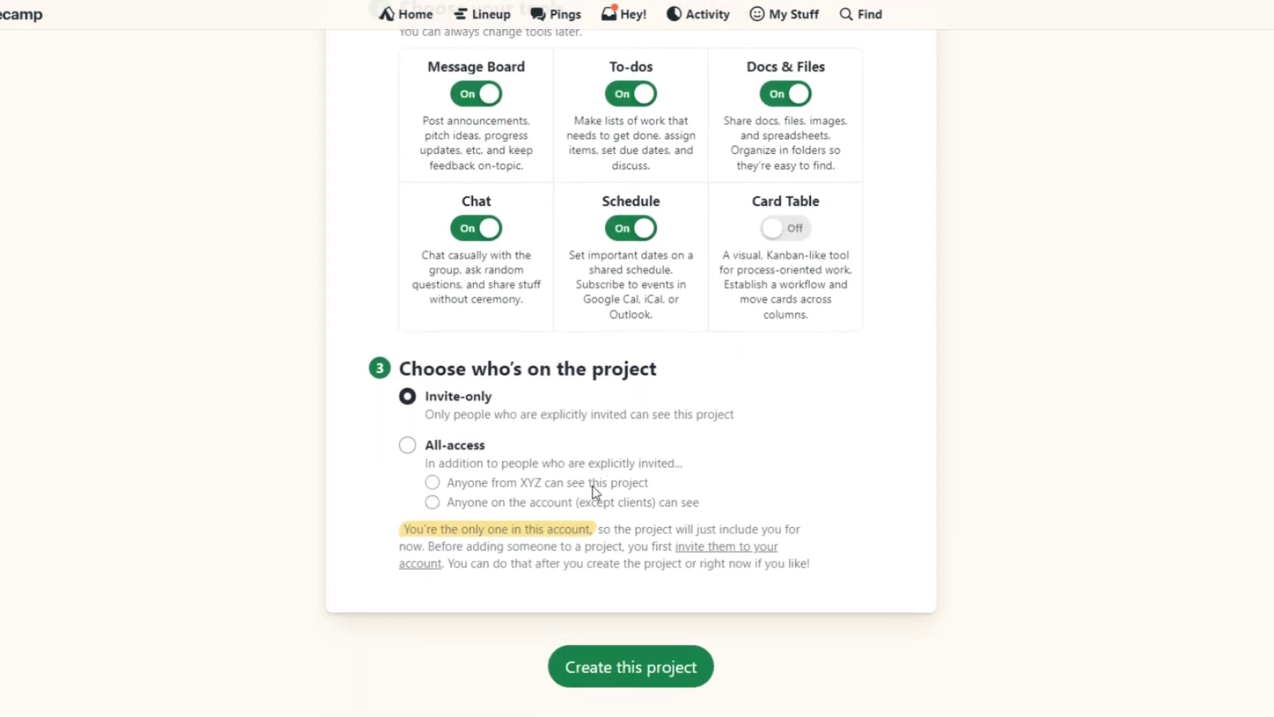
Step: Create Brand Boost, look at Docs & Files, and return to the project home
click(581, 673)
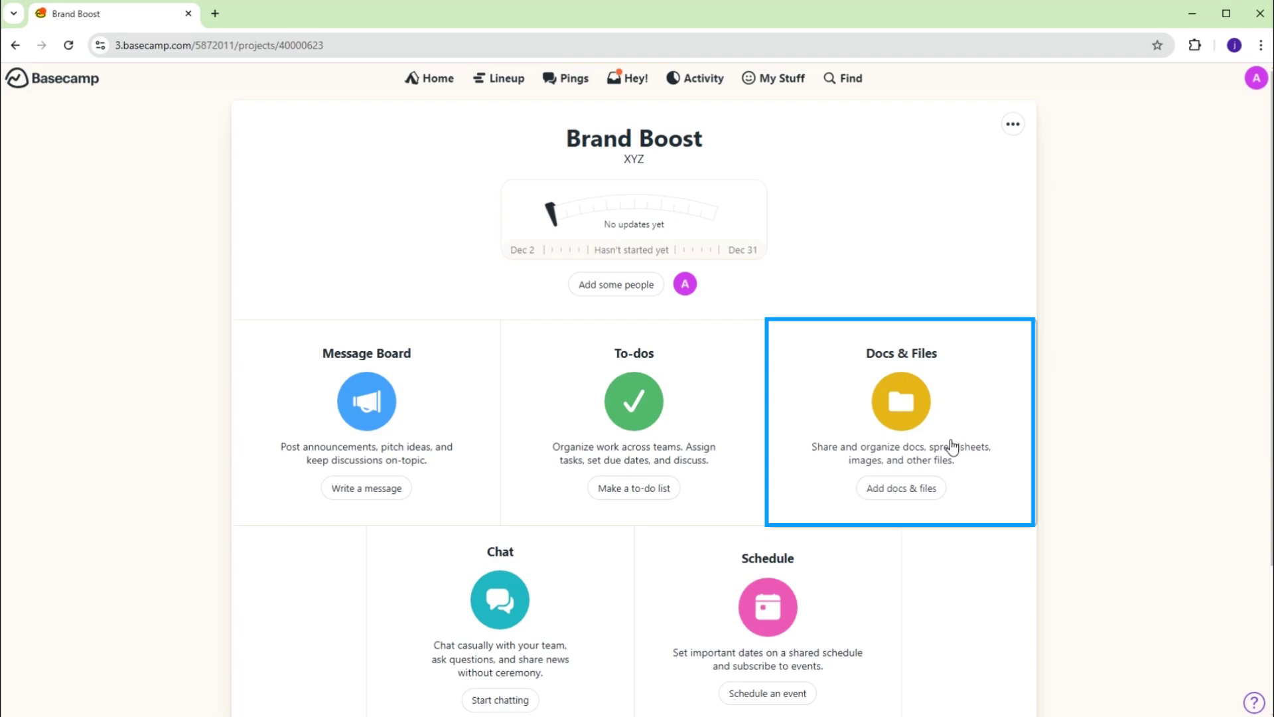
click(901, 489)
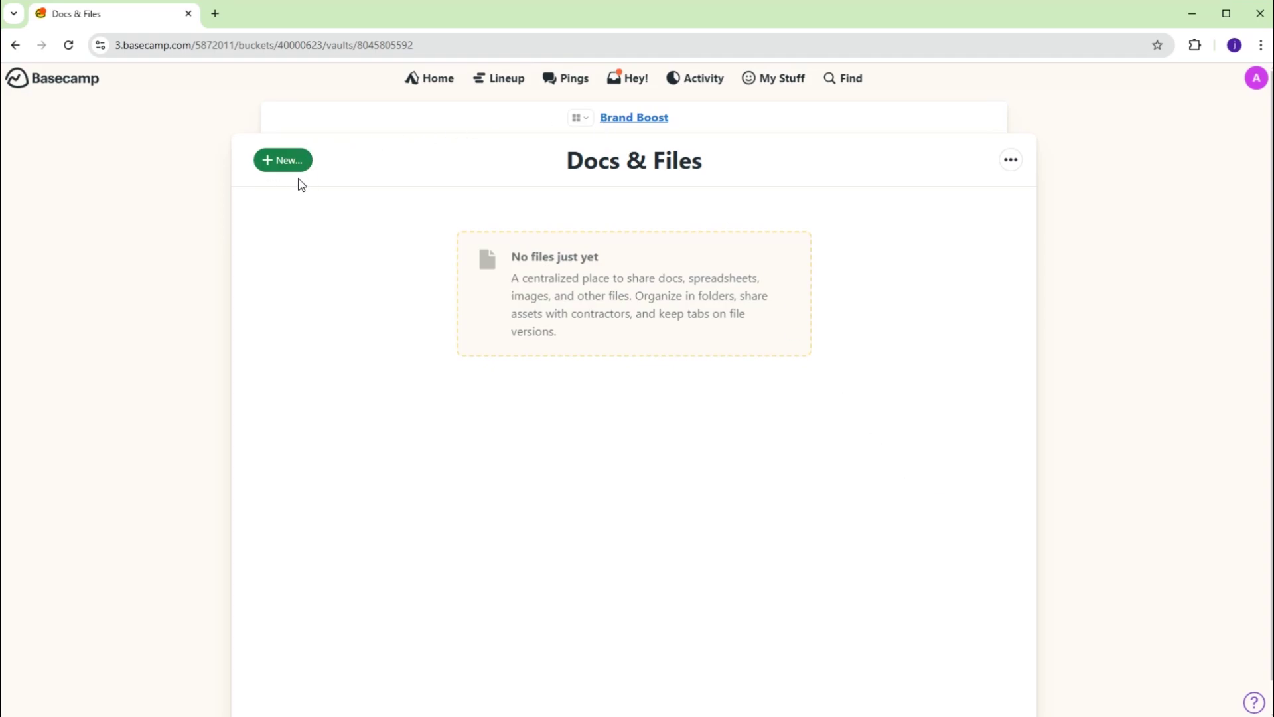
click(623, 124)
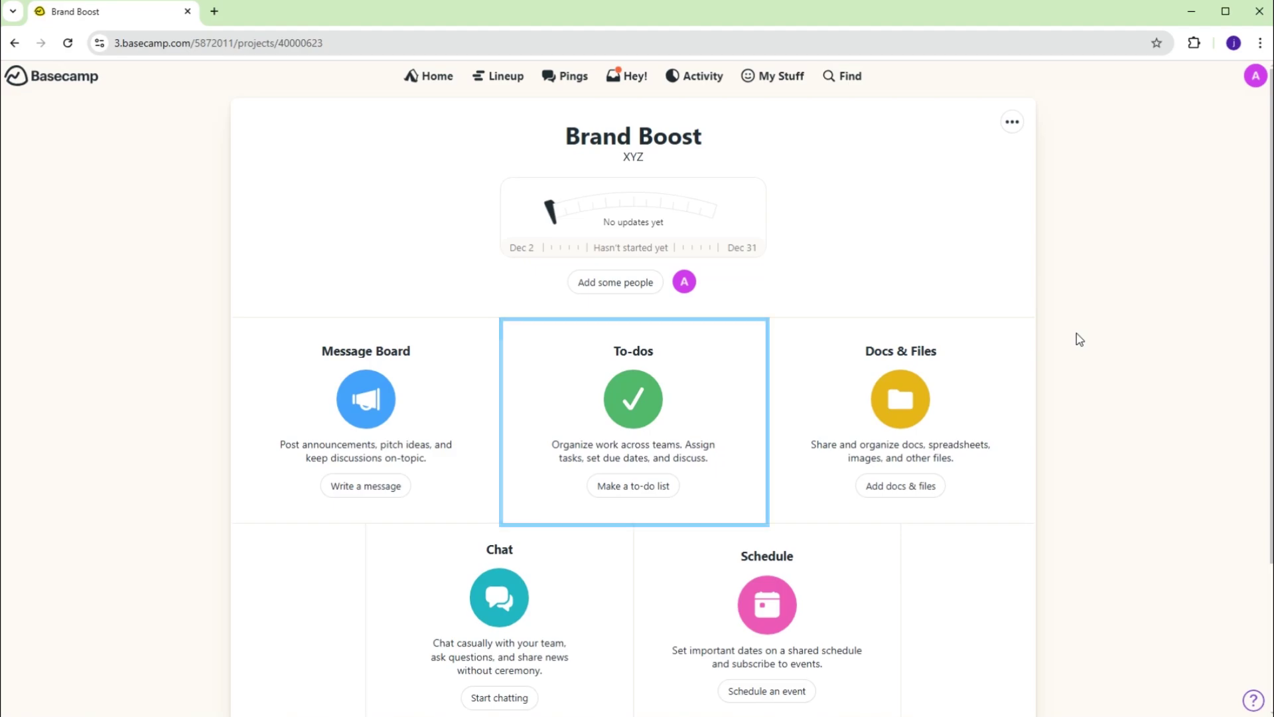
Step: Add the to-do list 'Idea' with the description 'Good Idea'
click(633, 485)
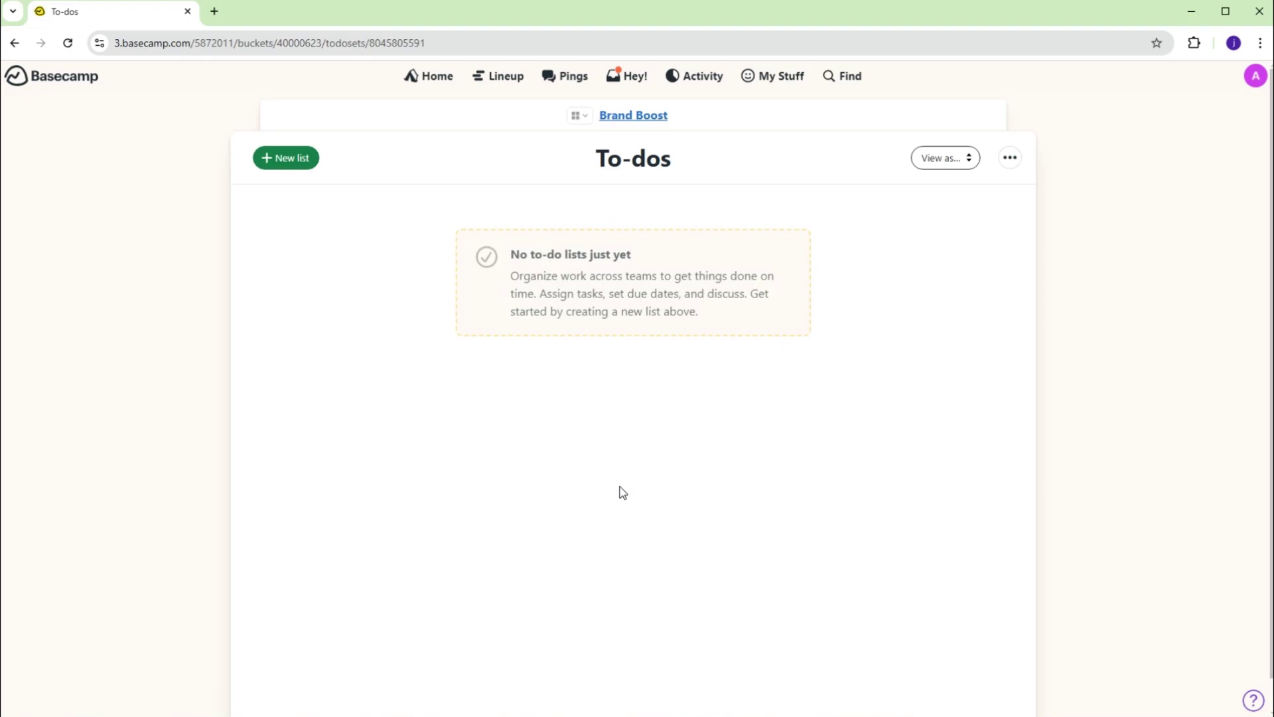
click(286, 157)
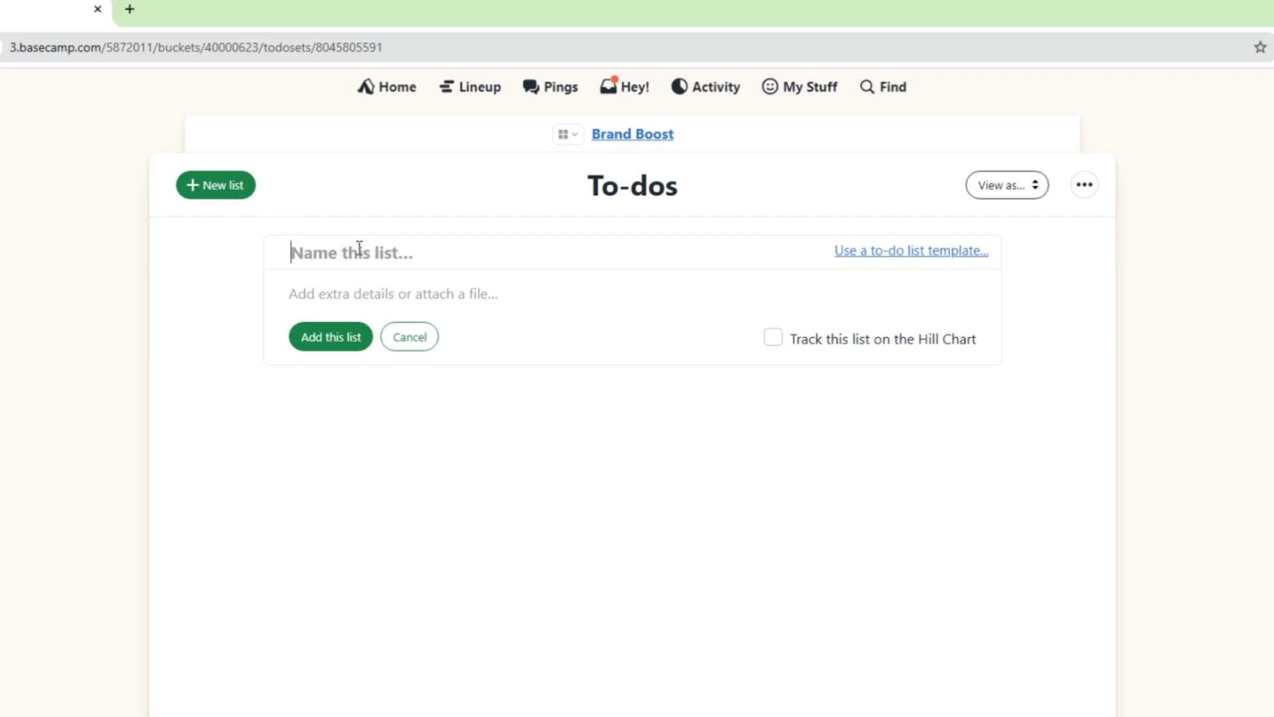
text(Idea)
click(382, 302)
text(Good Idea)
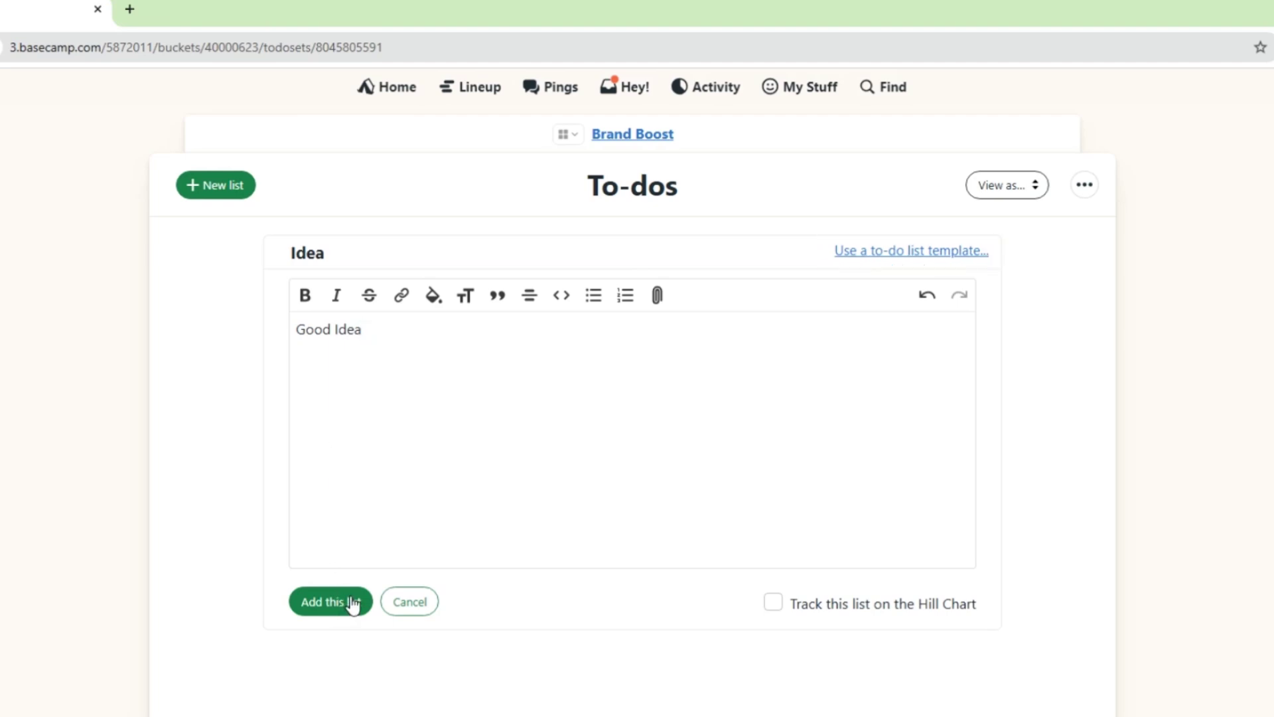
click(350, 602)
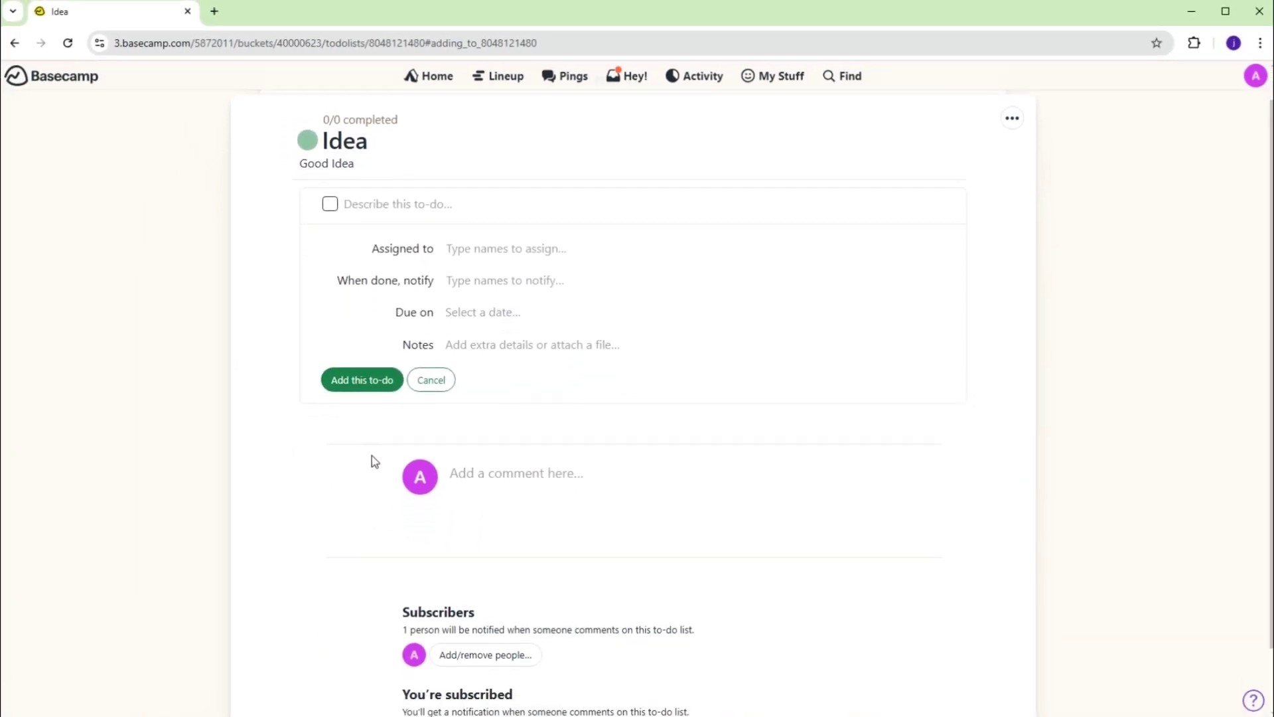
Step: Open a new to-do's due-date calendar, then dismiss it without picking a date
click(481, 275)
click(513, 298)
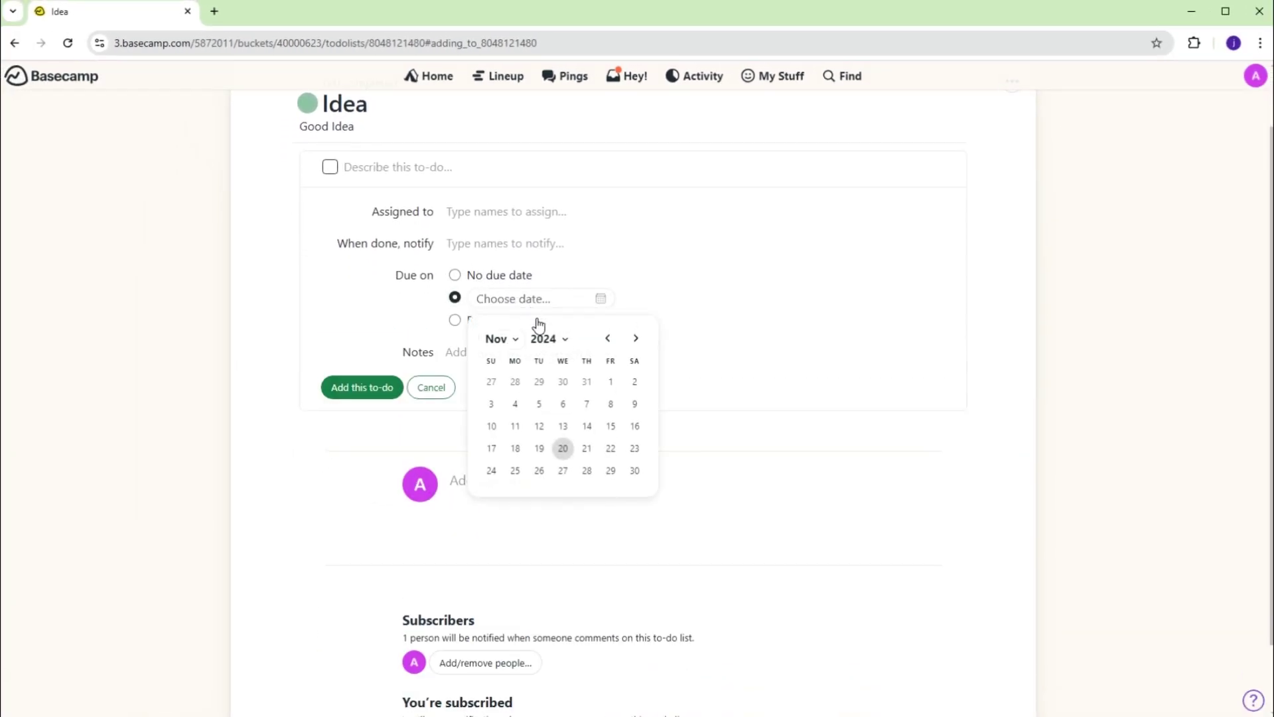
click(702, 496)
scroll(679, 494, down, 1)
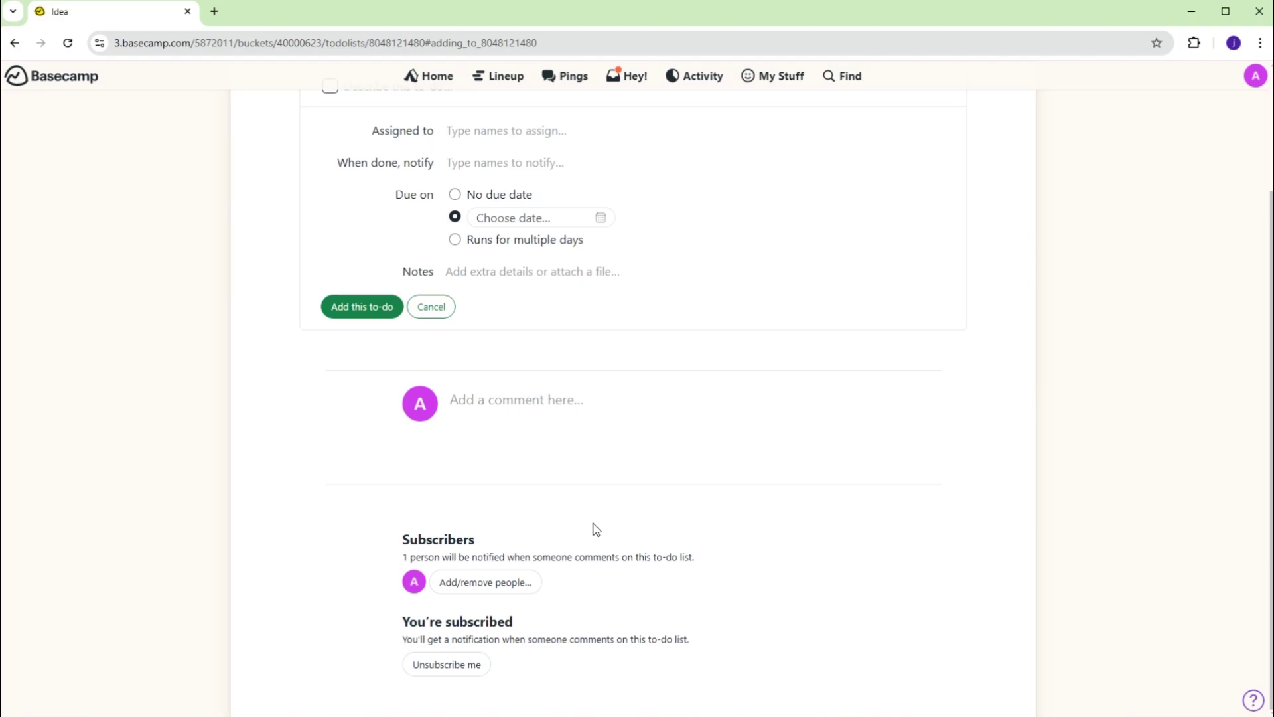
Step: Save the Idea list's subscribers with 'Don't notify new people until the next comment' kept
click(518, 583)
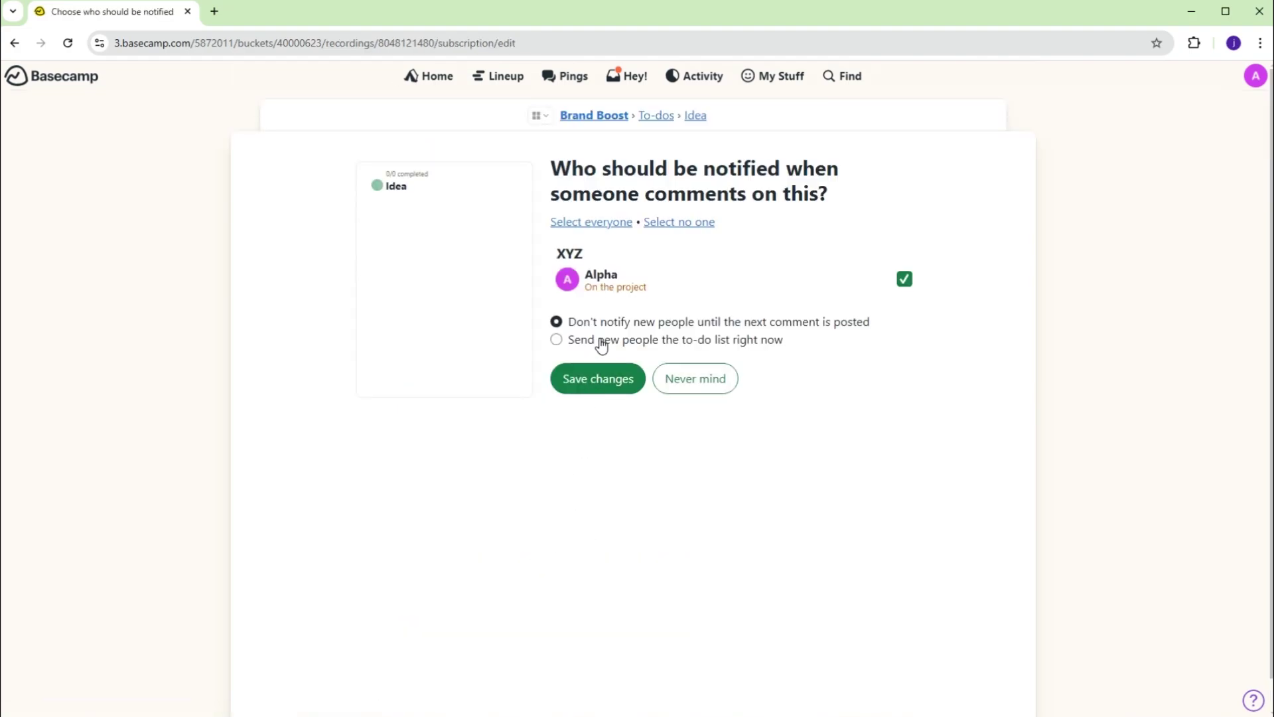
click(555, 339)
click(556, 322)
click(609, 383)
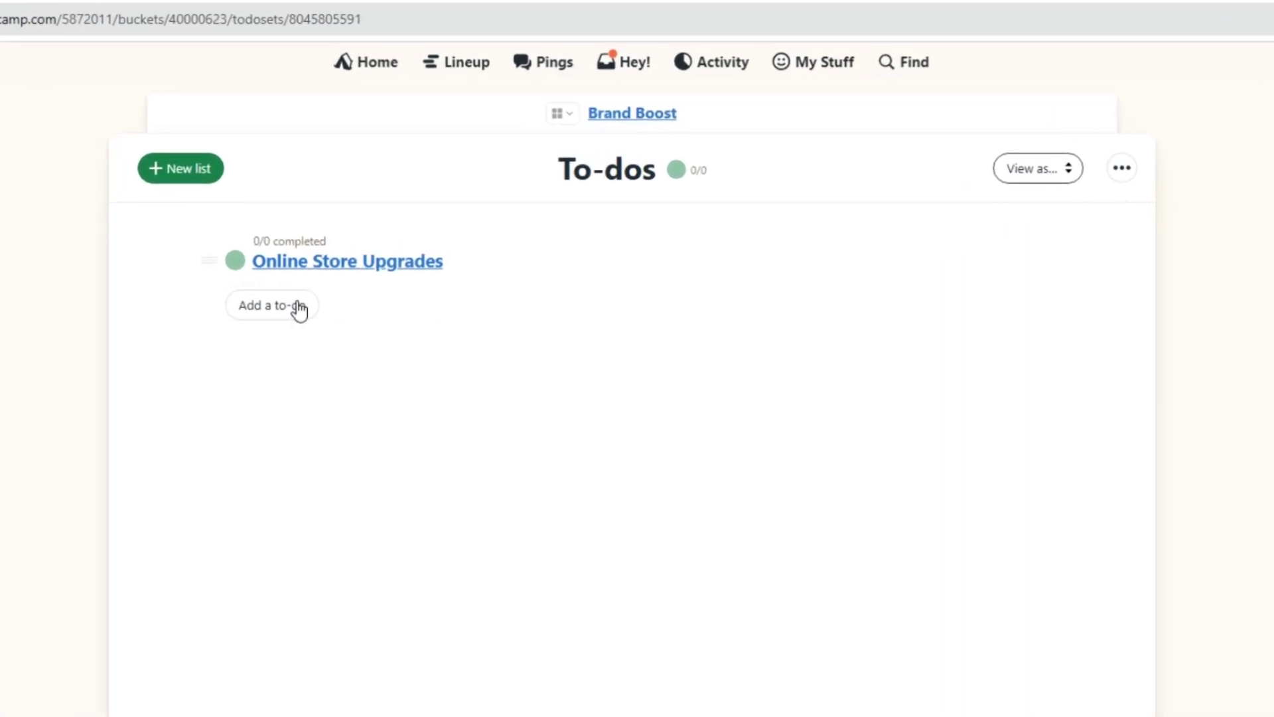
Step: Add 'Add new payment gateways' to Online Store Upgrades and open it
click(300, 308)
text(Add new payment gateways)
click(288, 528)
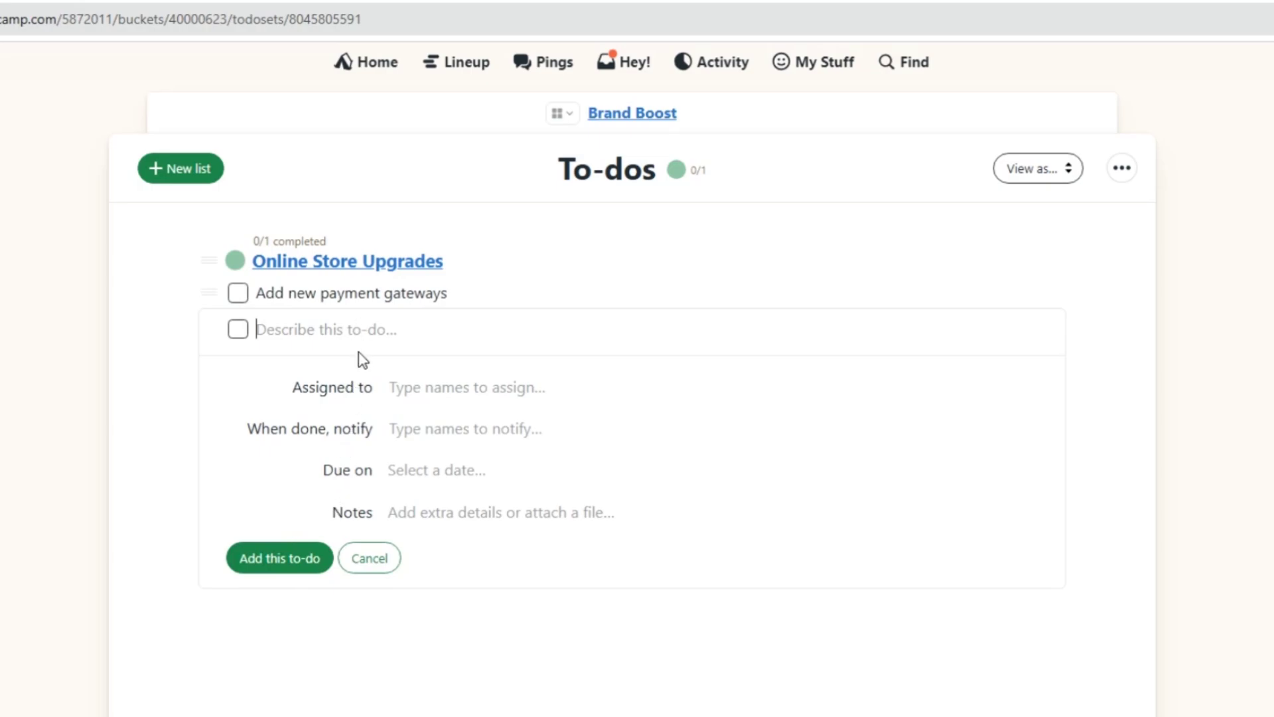
click(373, 294)
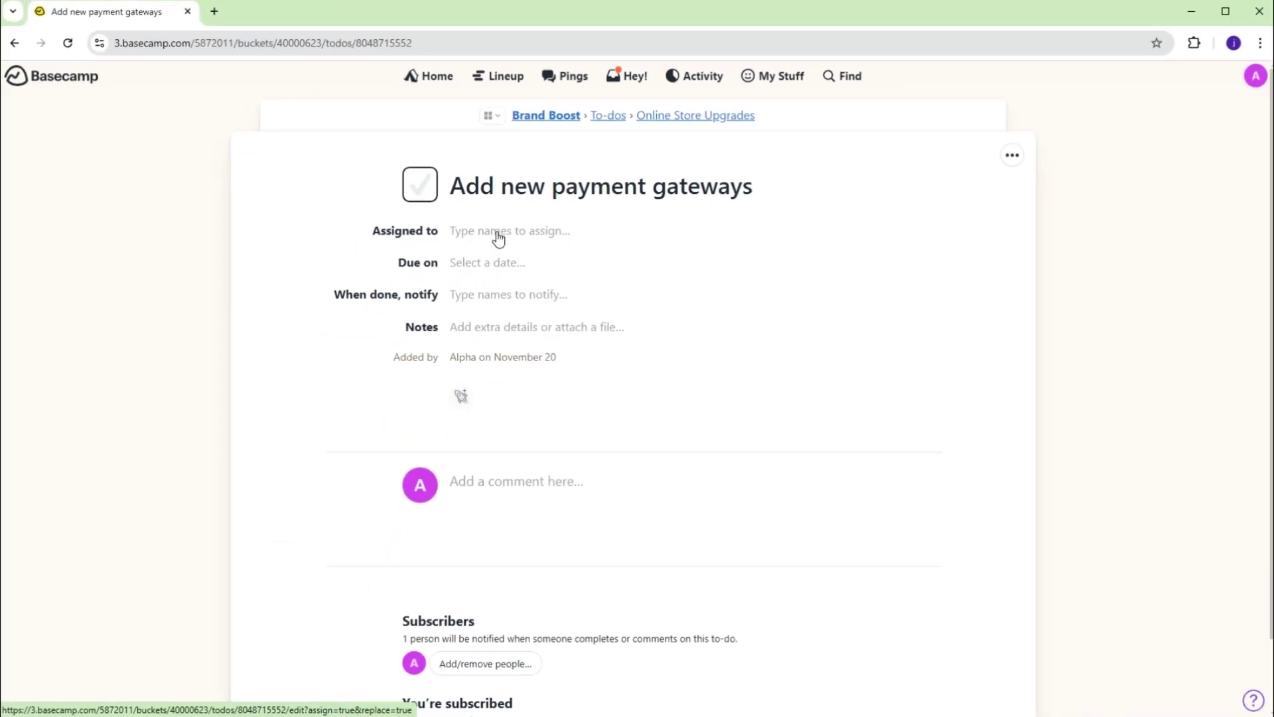
Step: Assign the to-do to Alpha, due Fri, Dec 13, then return to the to-do lists
click(497, 235)
click(491, 266)
click(492, 306)
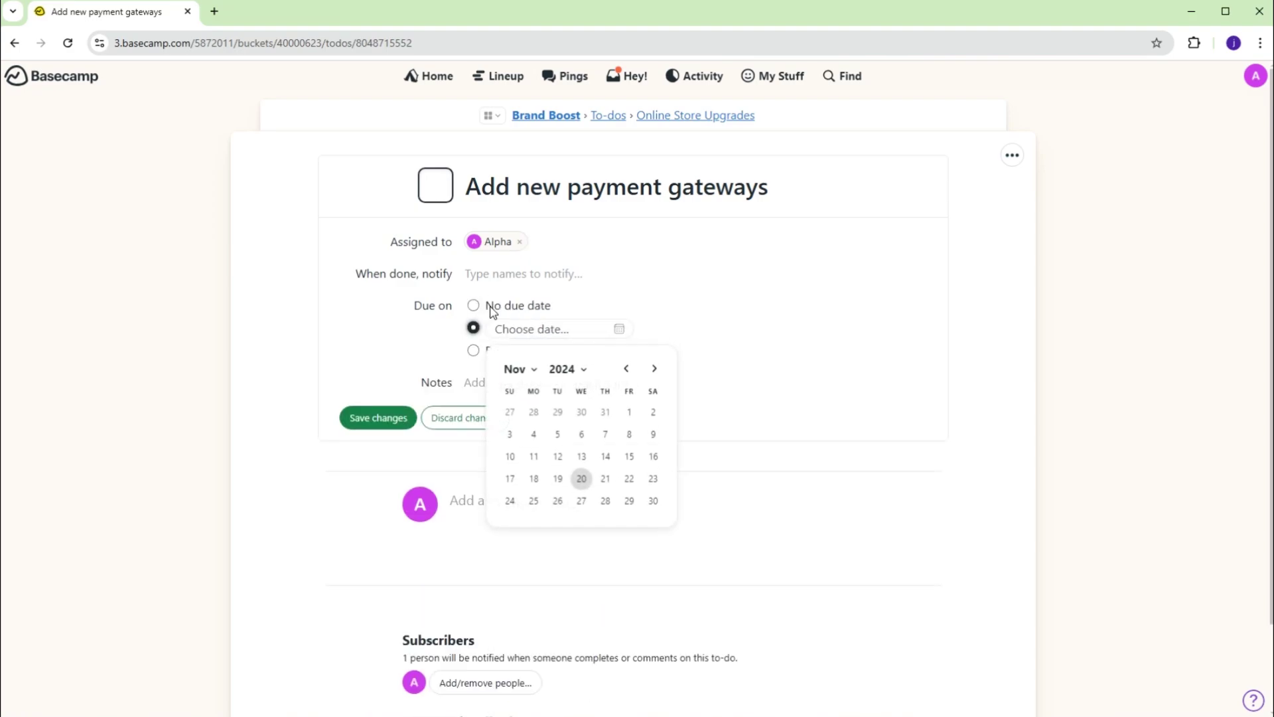
click(655, 369)
click(630, 433)
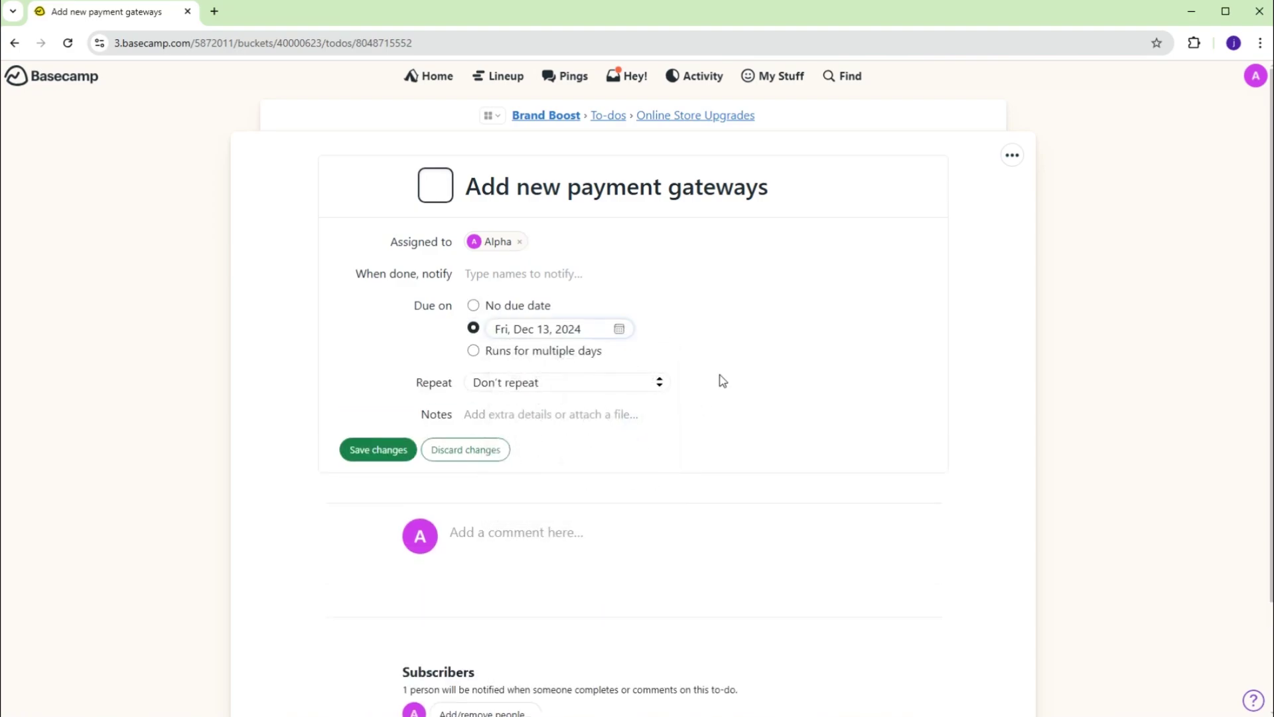
click(378, 448)
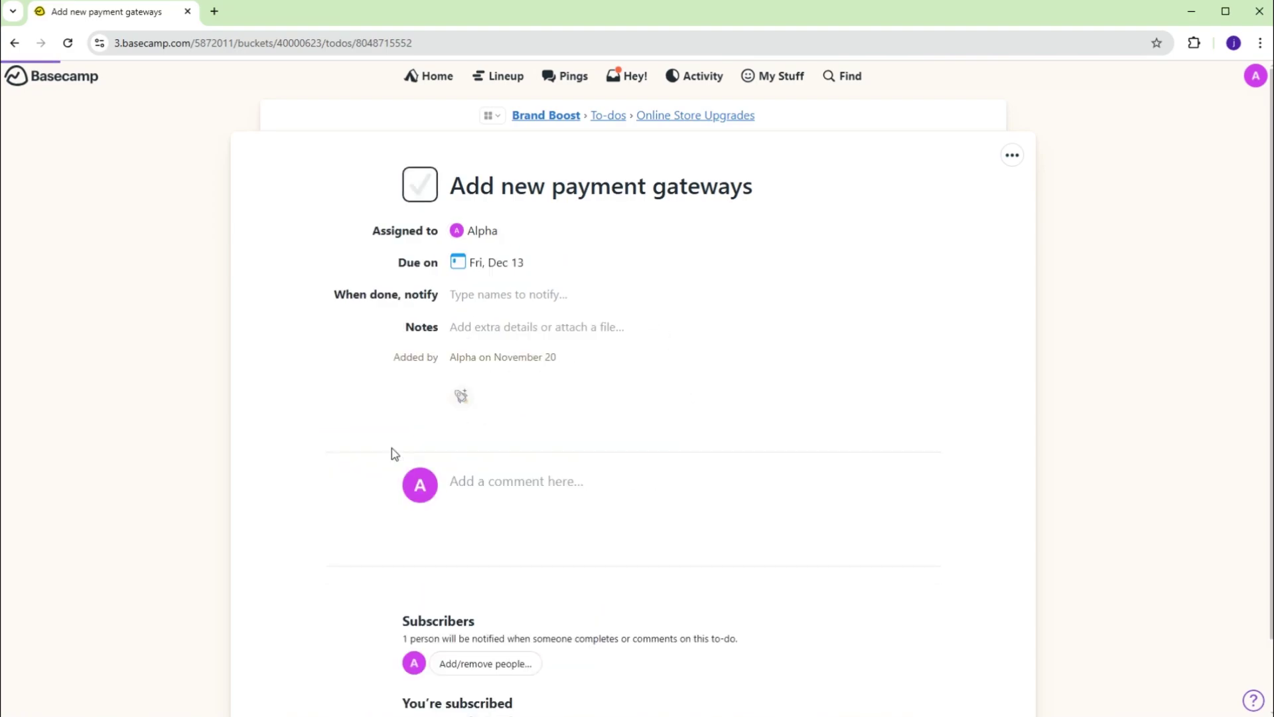
click(608, 116)
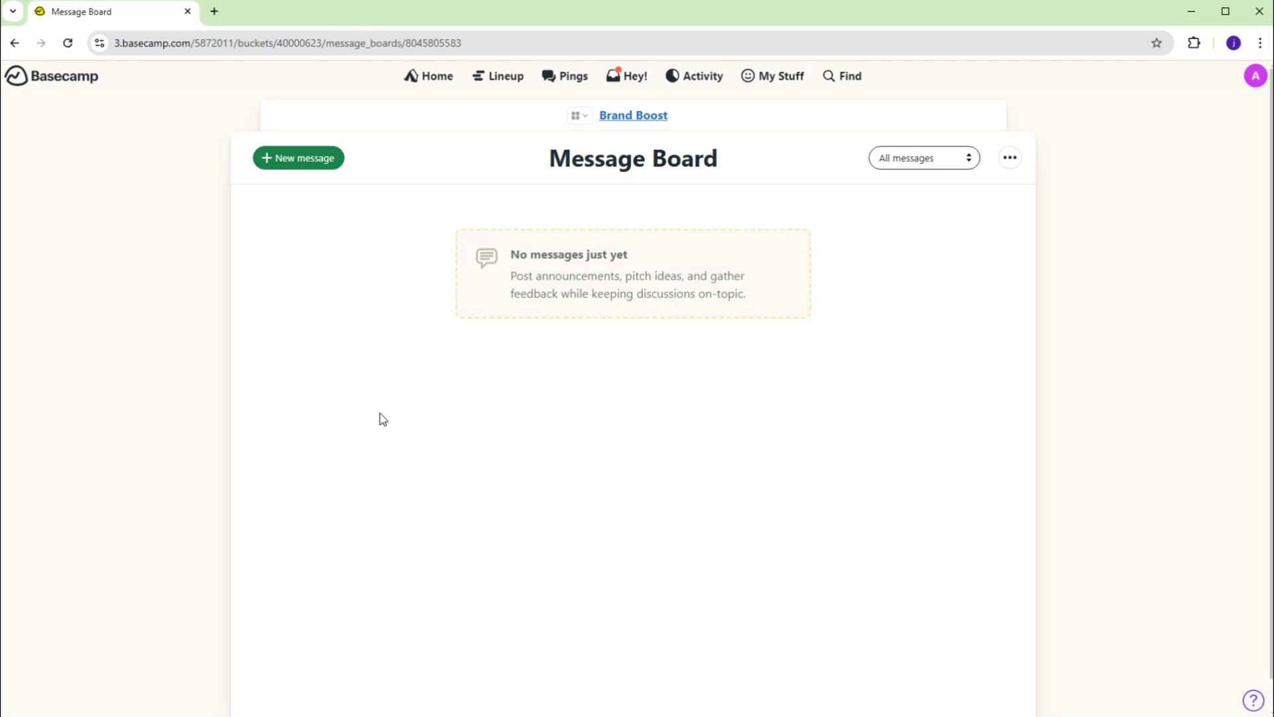
Step: Return to the Brand Boost overview to review its schedule and Project Activity
click(633, 114)
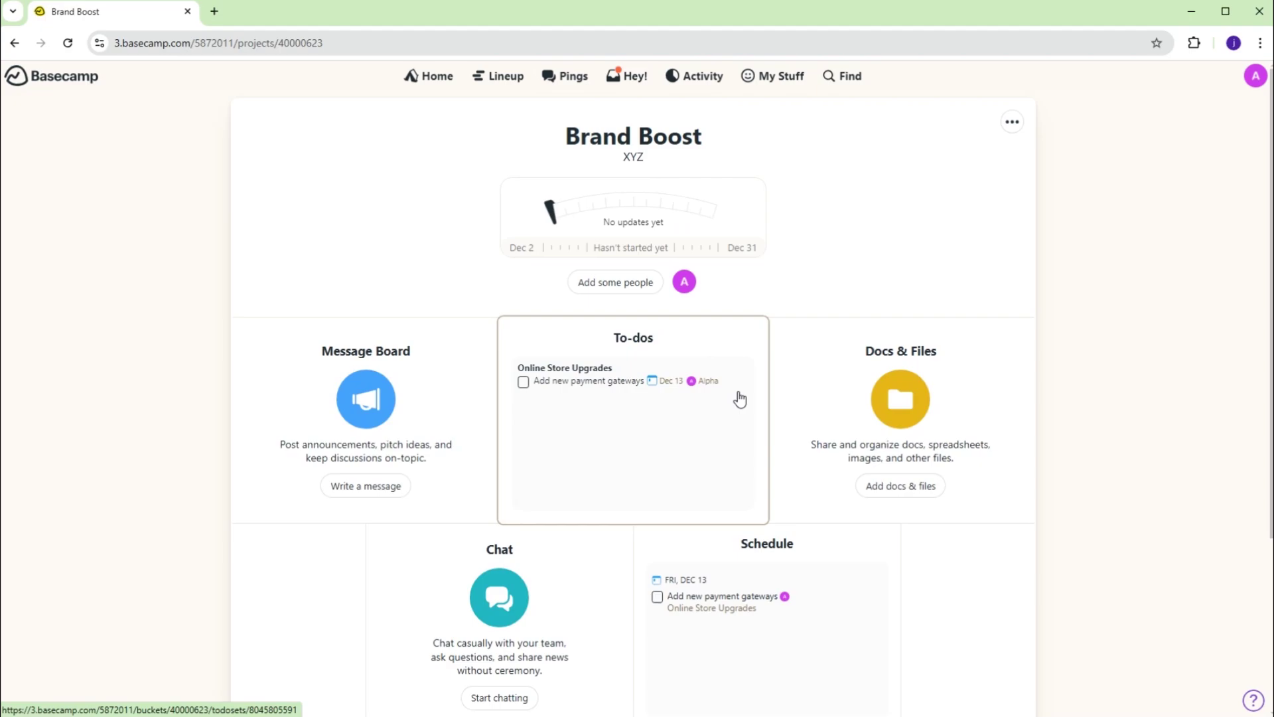
scroll(739, 399, down, 3)
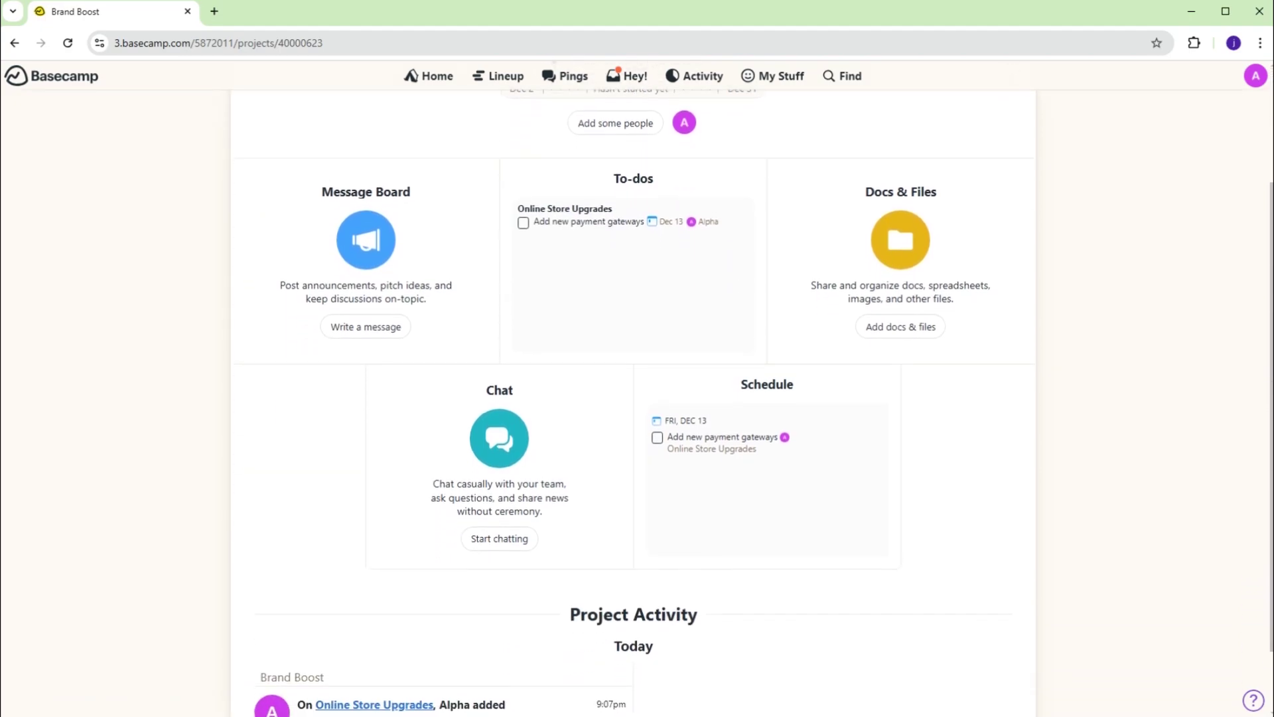
scroll(767, 468, down, 2)
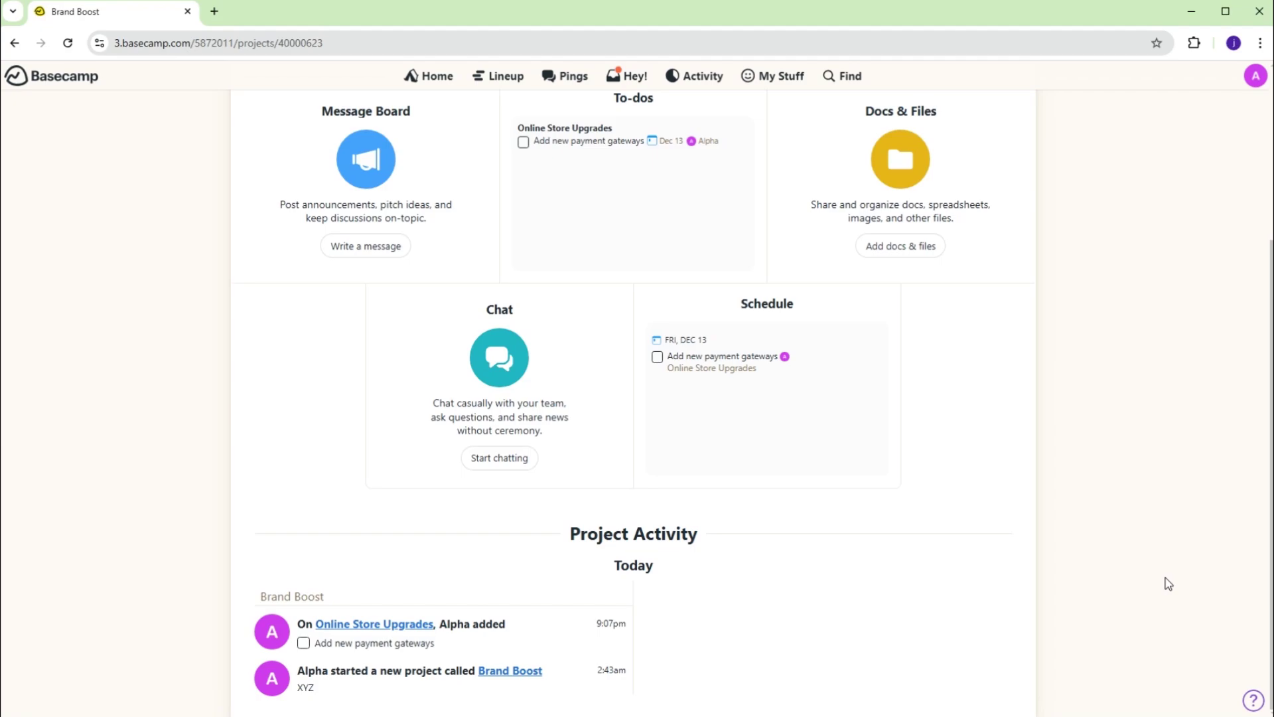
drag(1271, 528, 1269, 337)
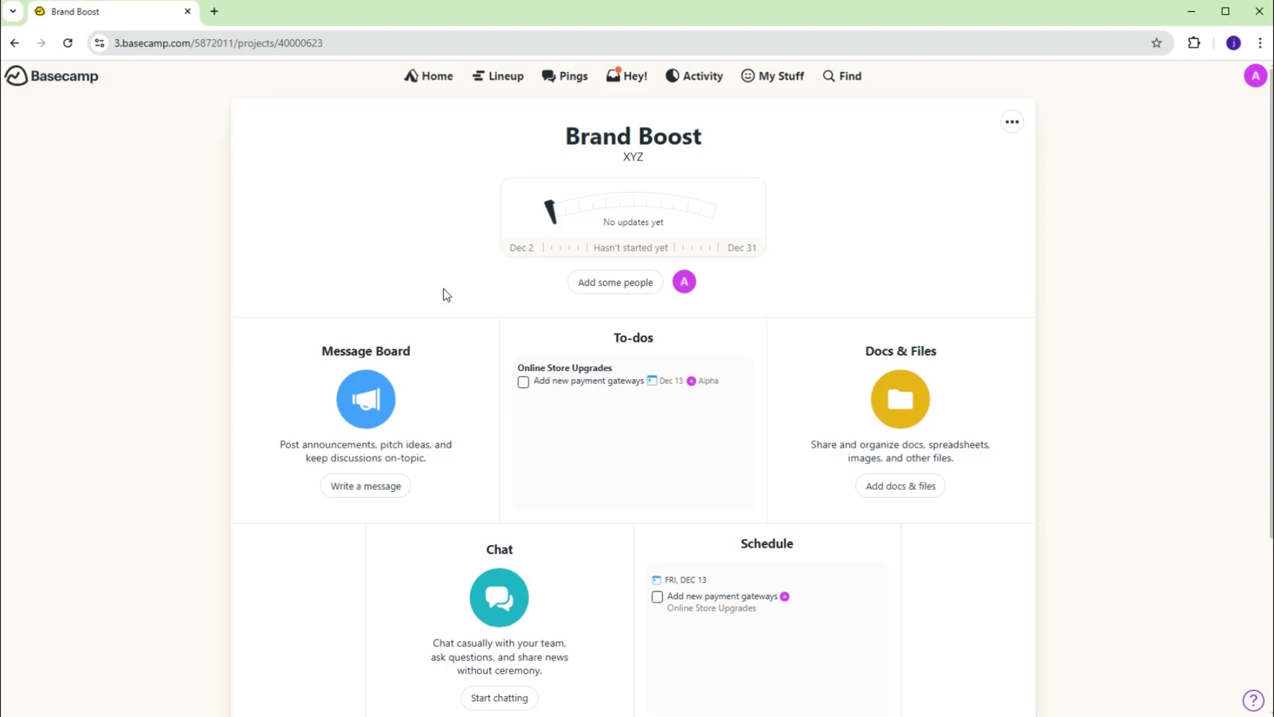
Step: Post 'Group meeting:Email Marketing team' with Attendees and Key points lines
click(414, 424)
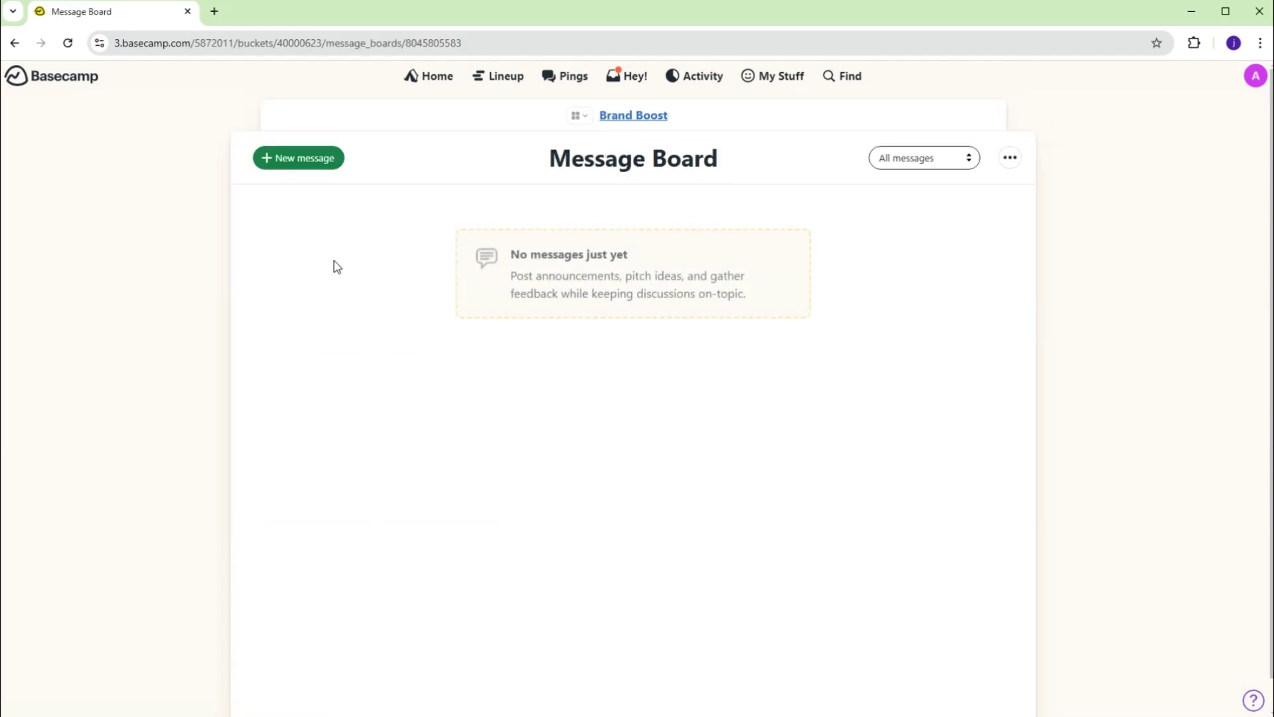
click(298, 157)
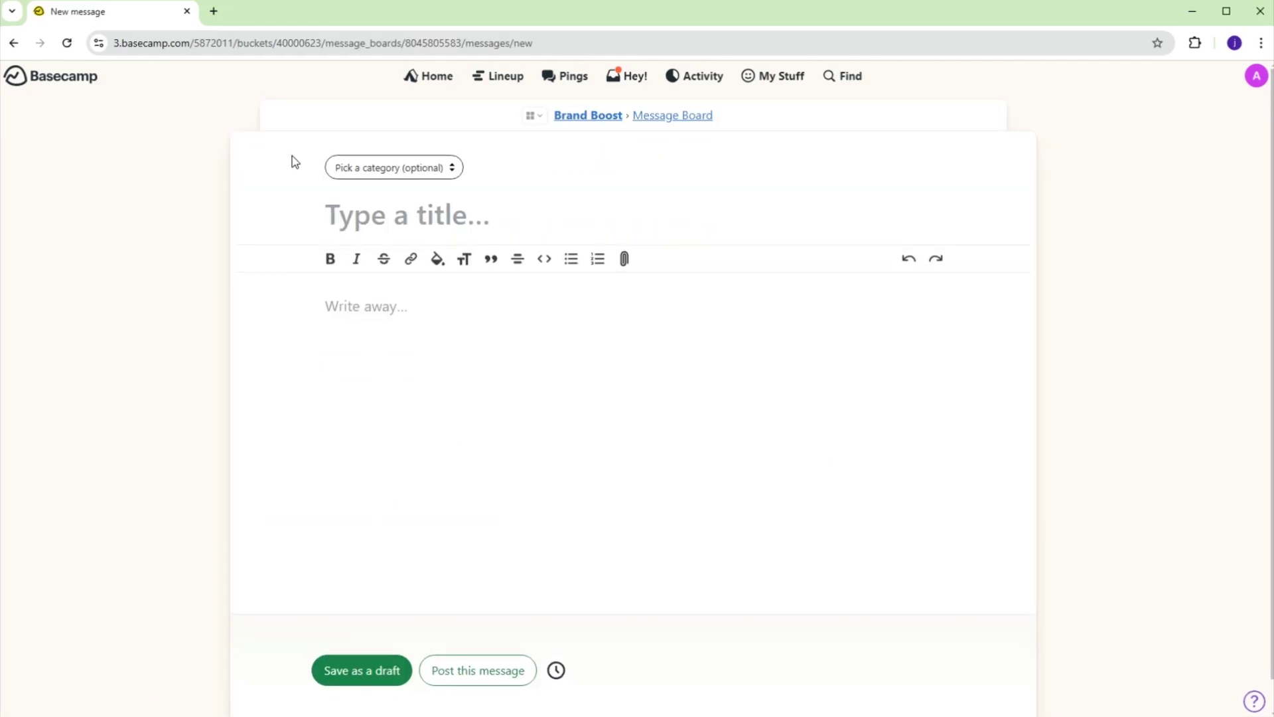
text(Group meeting:Email Marketing)
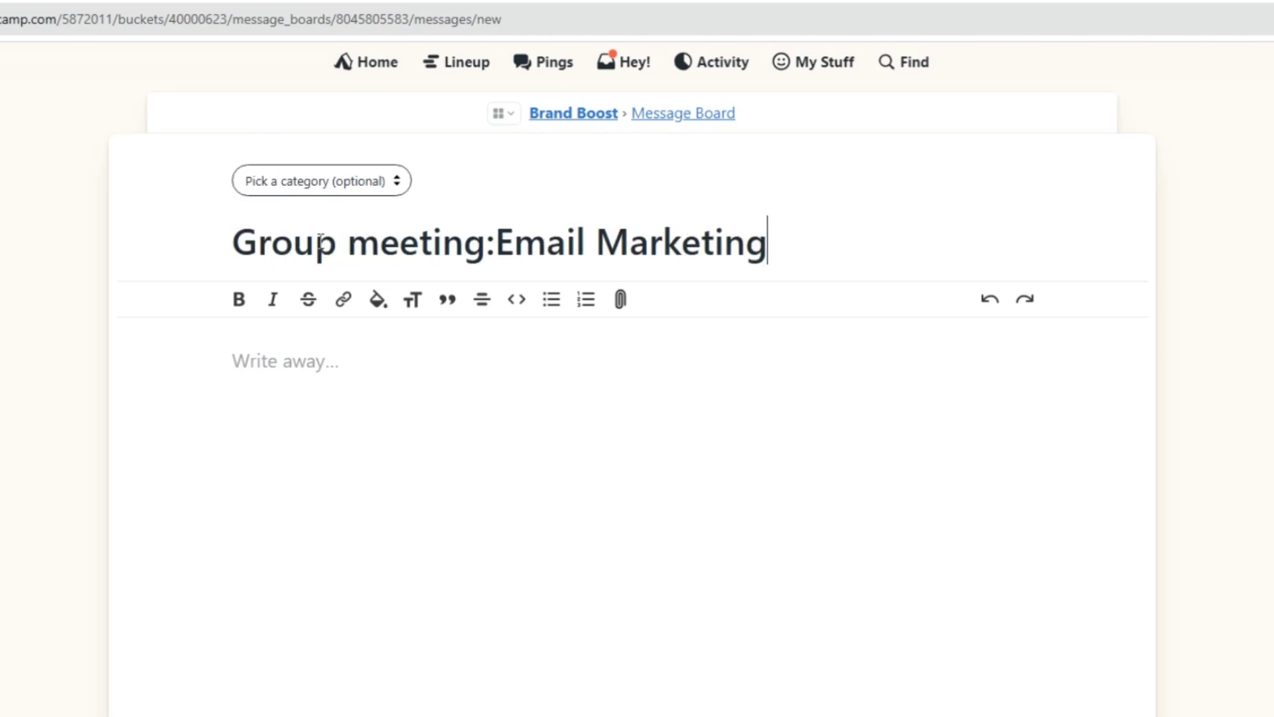
text( team)
click(265, 363)
text(Attendees.......)
key(Return)
text(Key points.....)
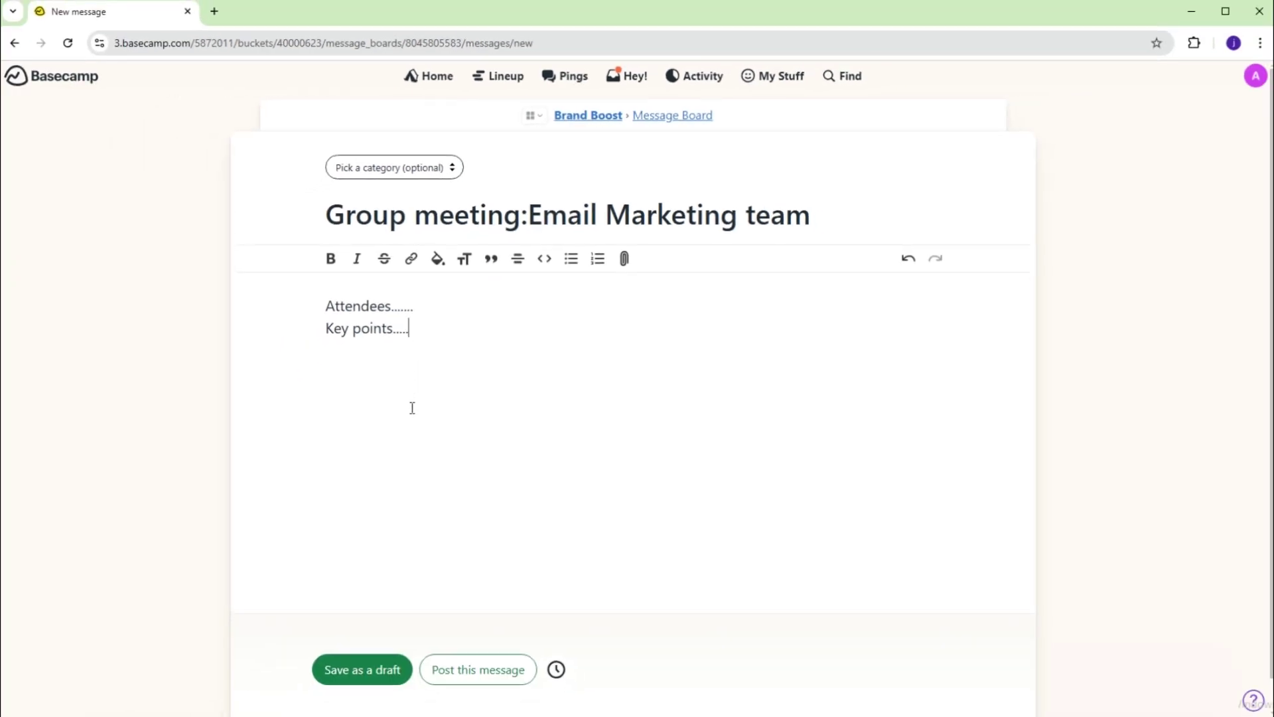
click(478, 669)
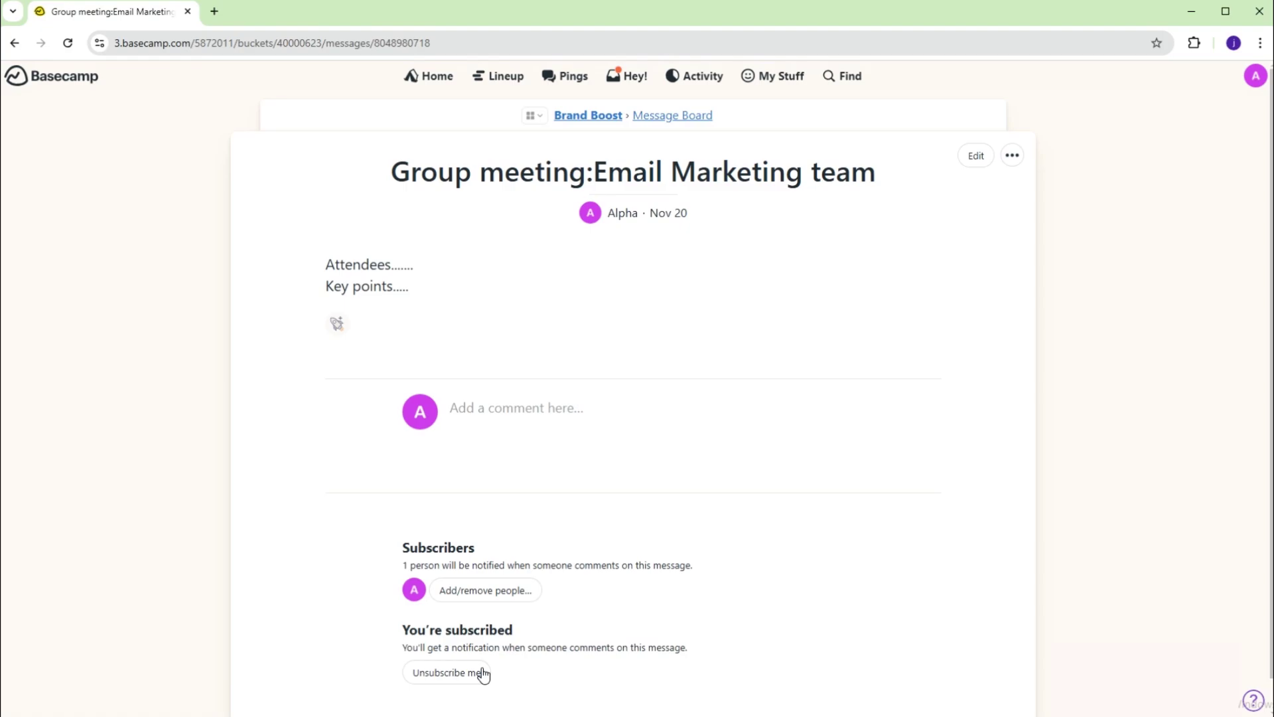
Step: Go back from the meeting message to the Message Board listing
click(691, 115)
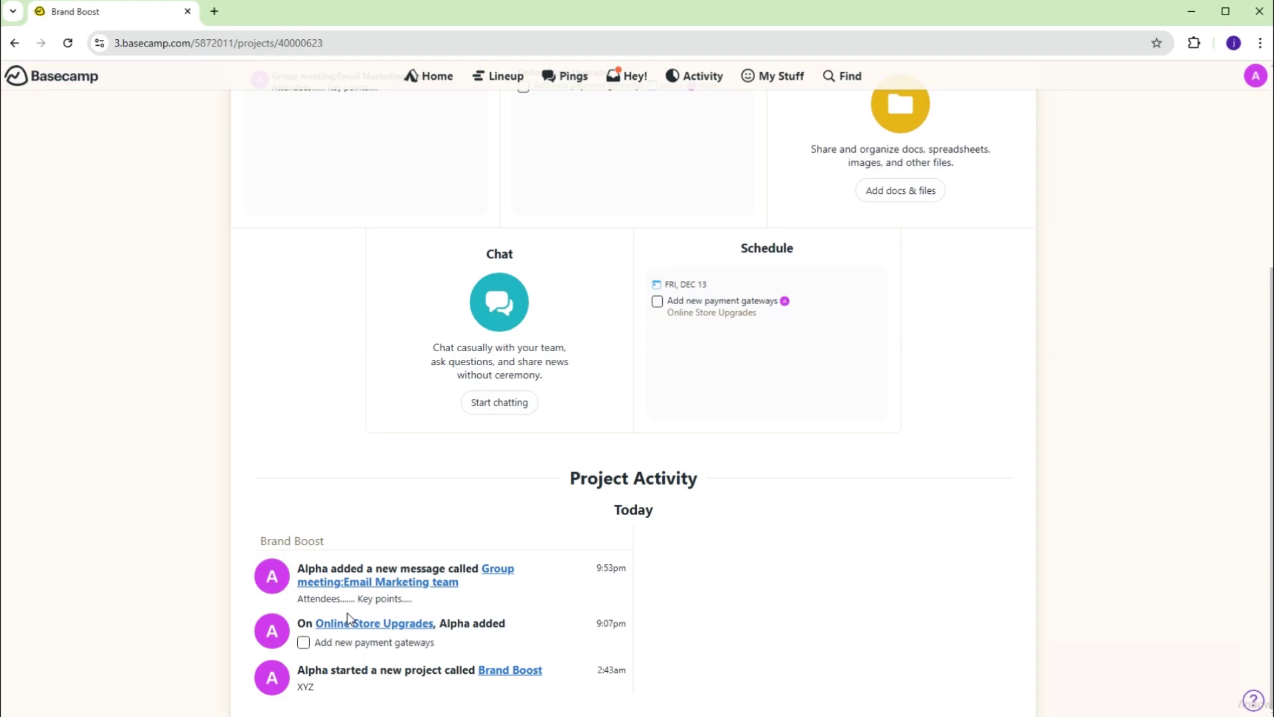
scroll(230, 401, up, 5)
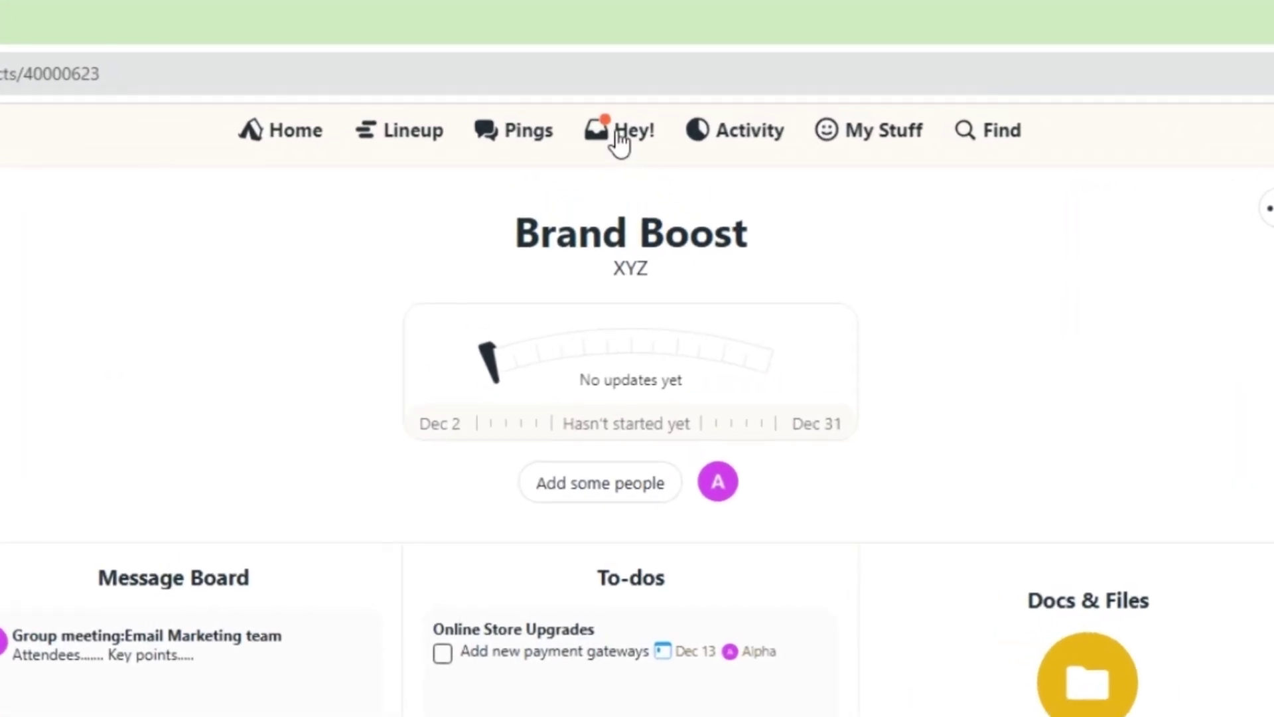
Step: Check and close the two unread Hey! notifications, then view Latest Activity
click(619, 135)
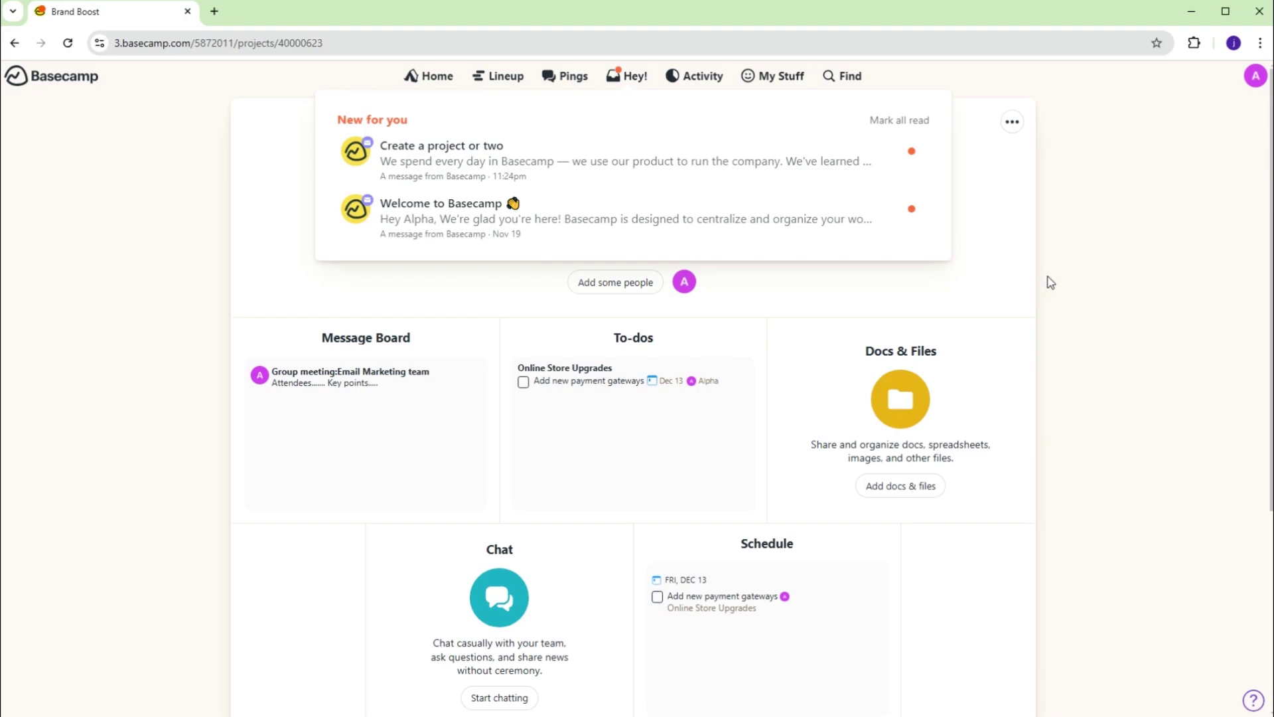
click(1065, 284)
click(718, 82)
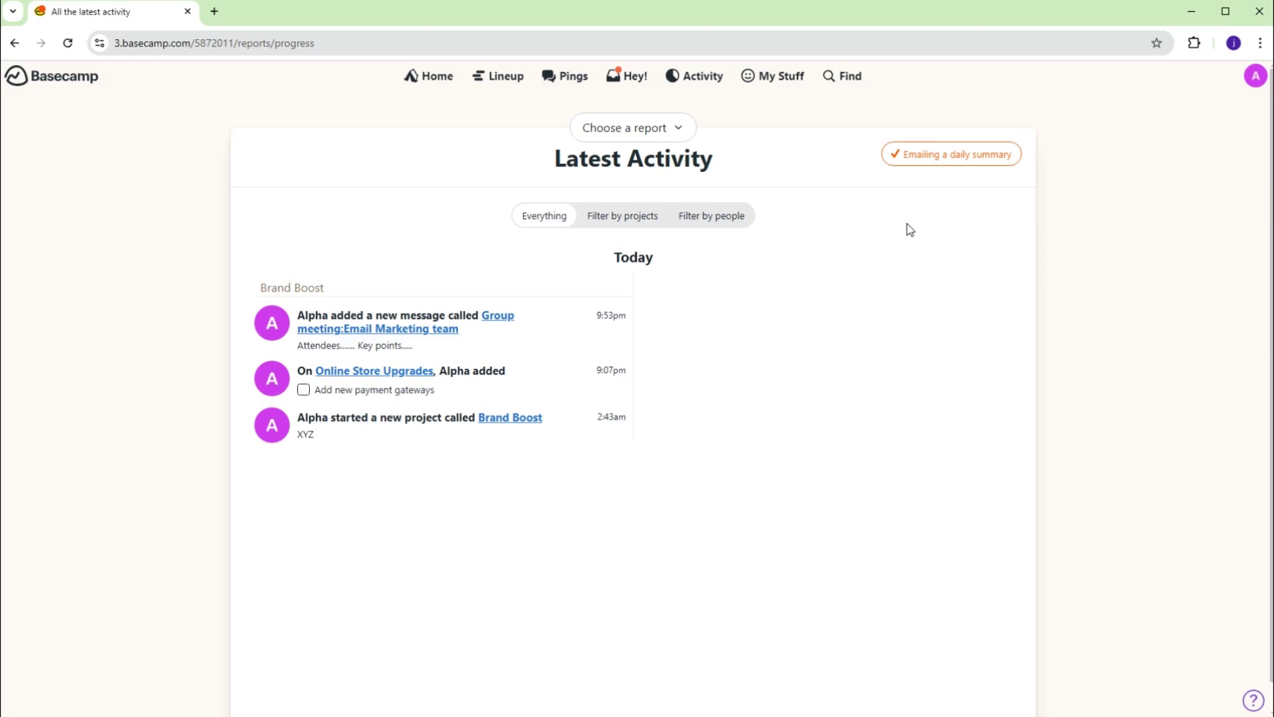
Step: Try the people and project filters on the activity report, then reset it to Everything
click(724, 215)
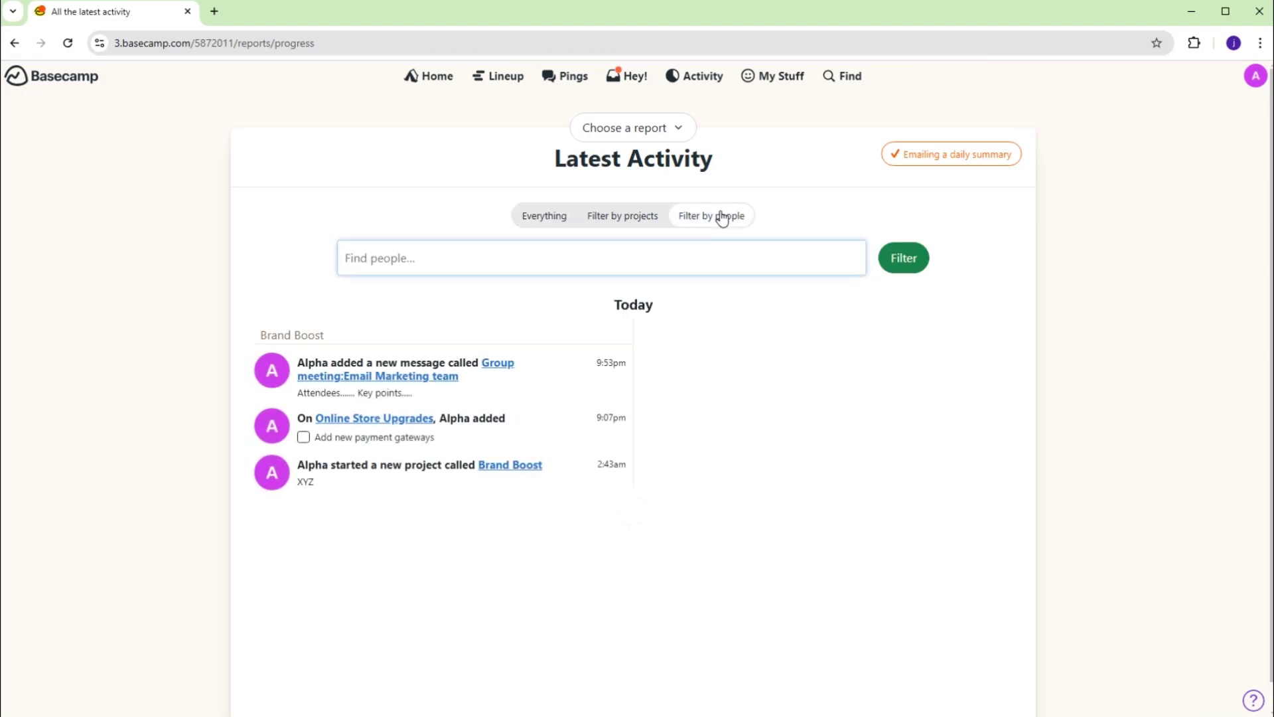
click(622, 217)
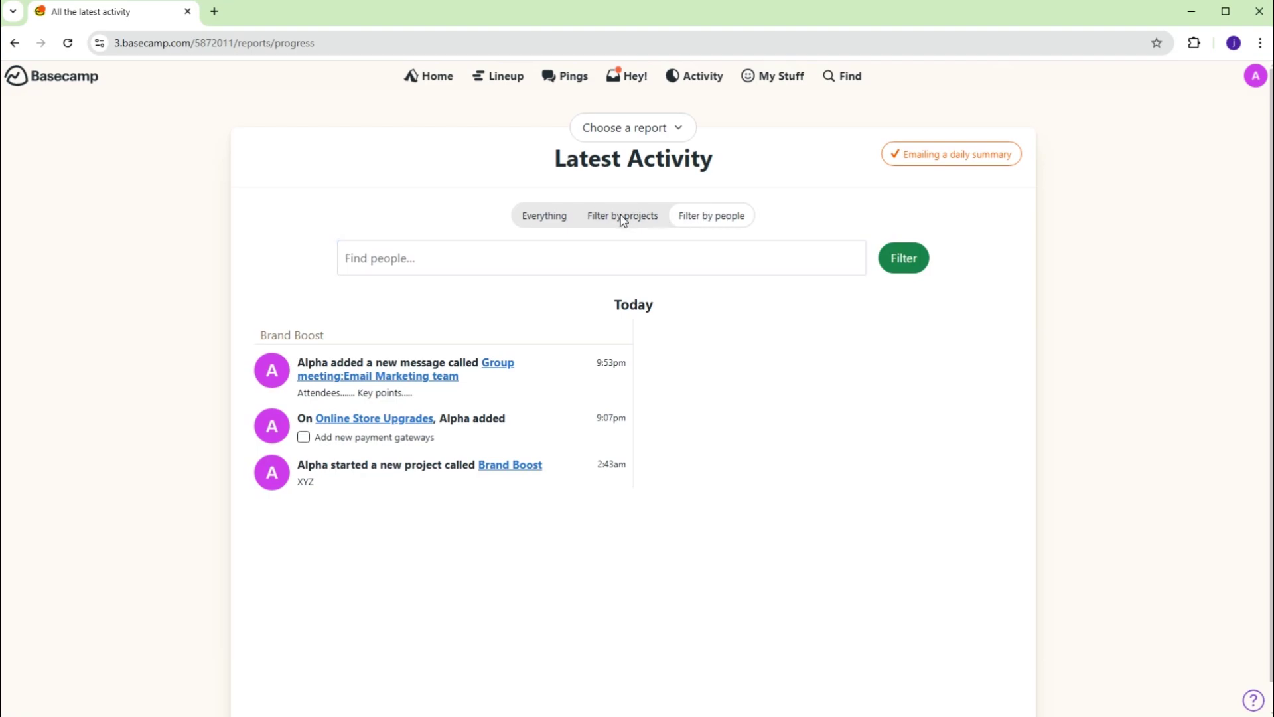
click(547, 216)
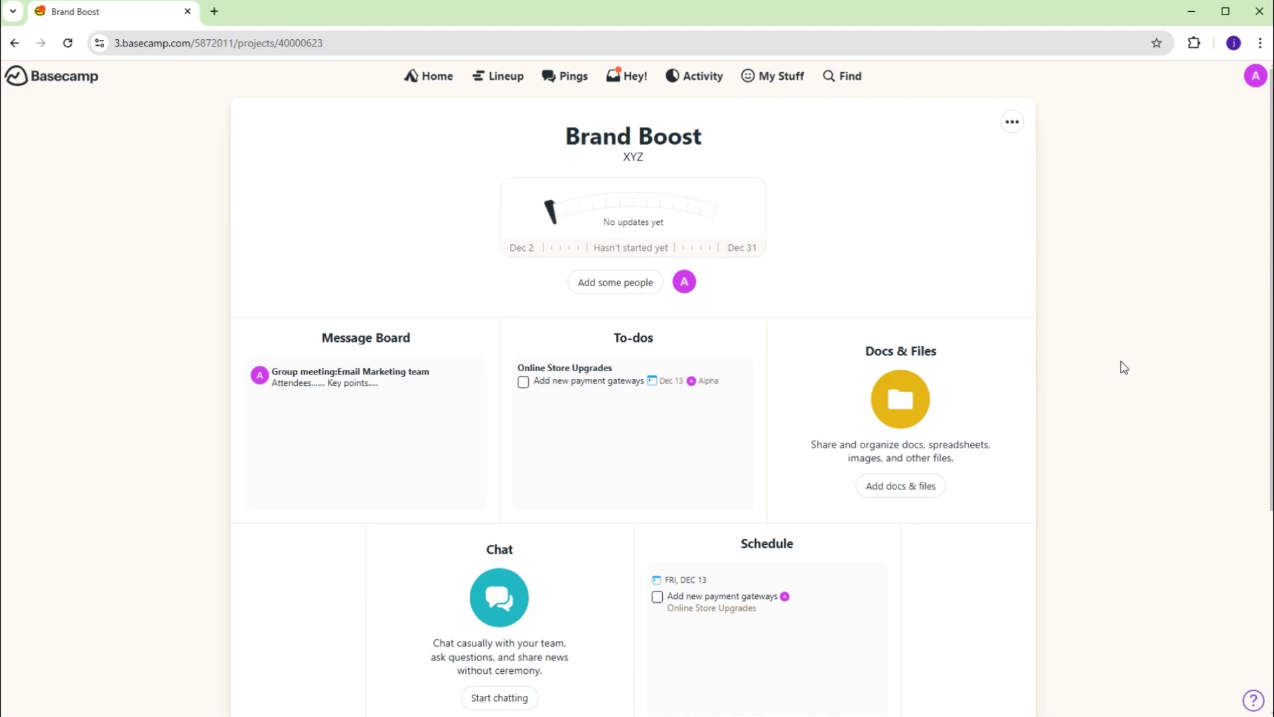
click(781, 76)
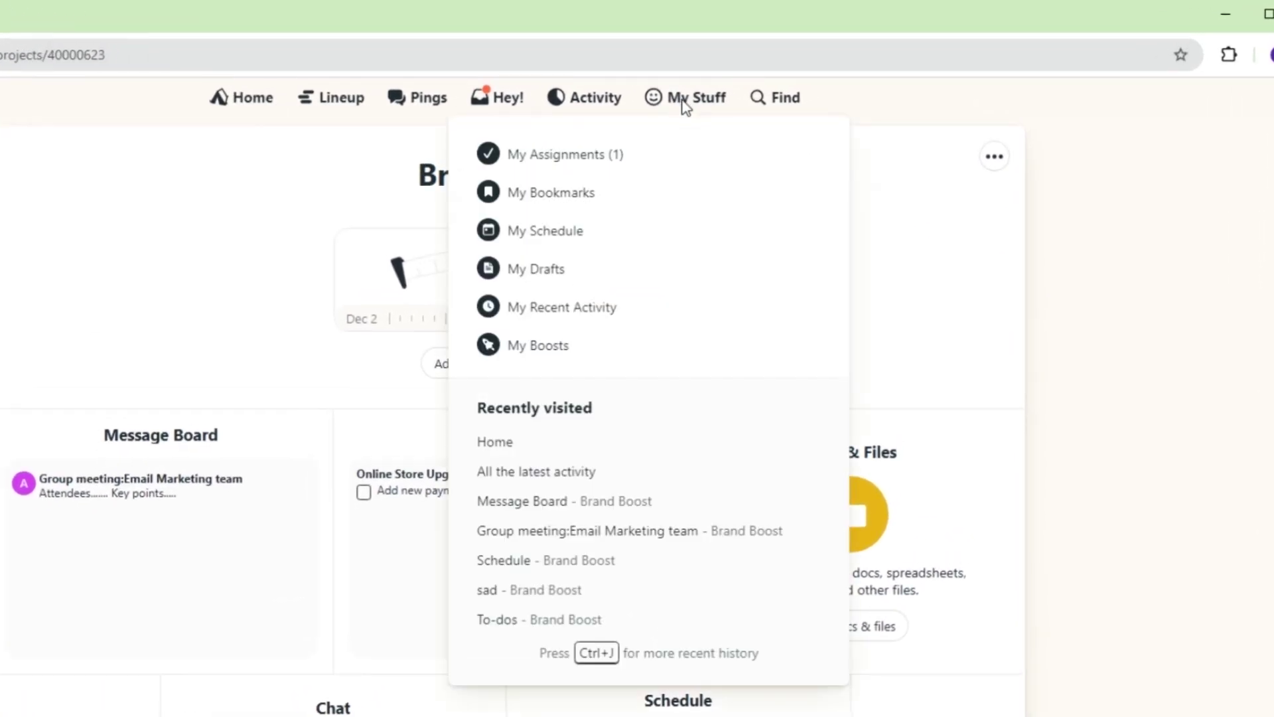
click(586, 160)
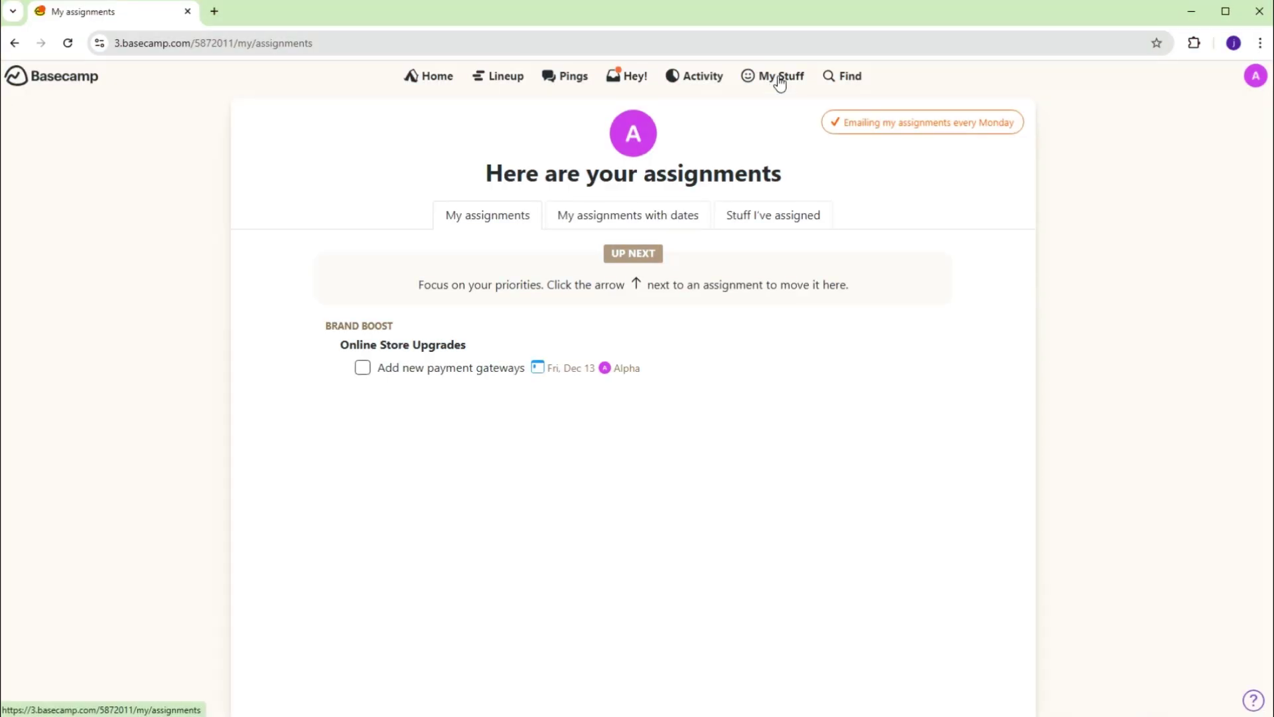
click(780, 77)
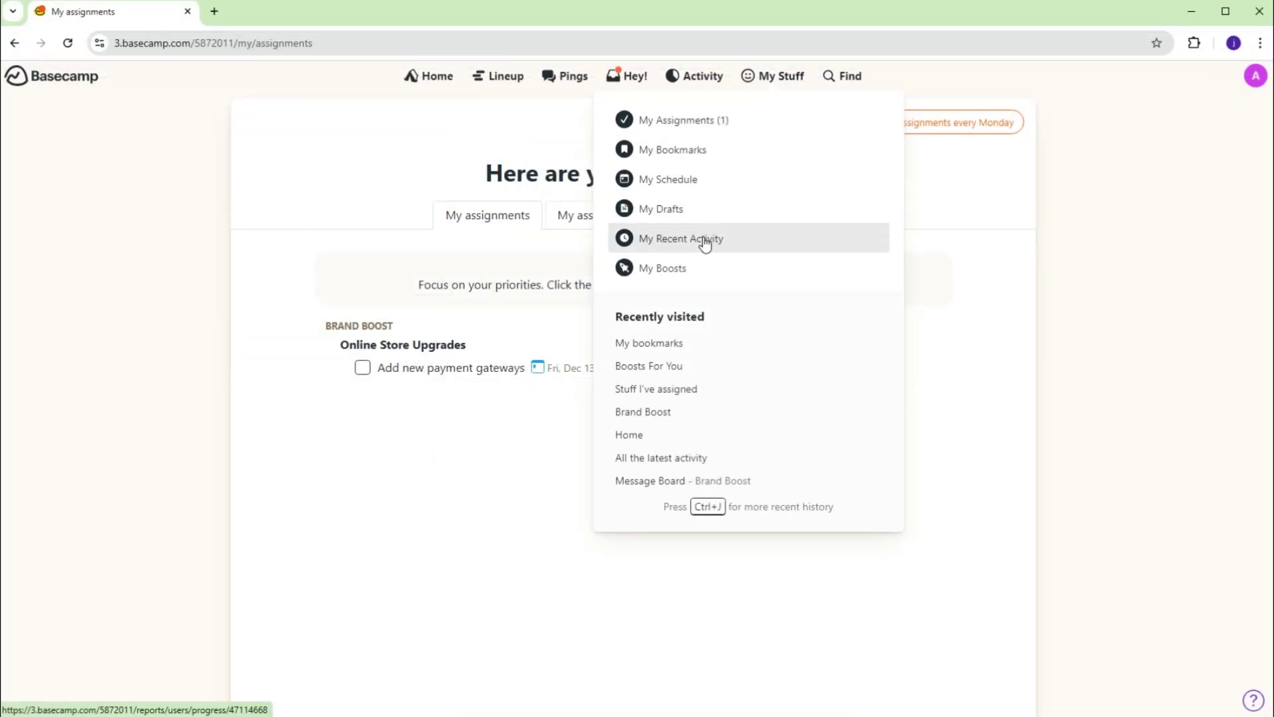
click(691, 273)
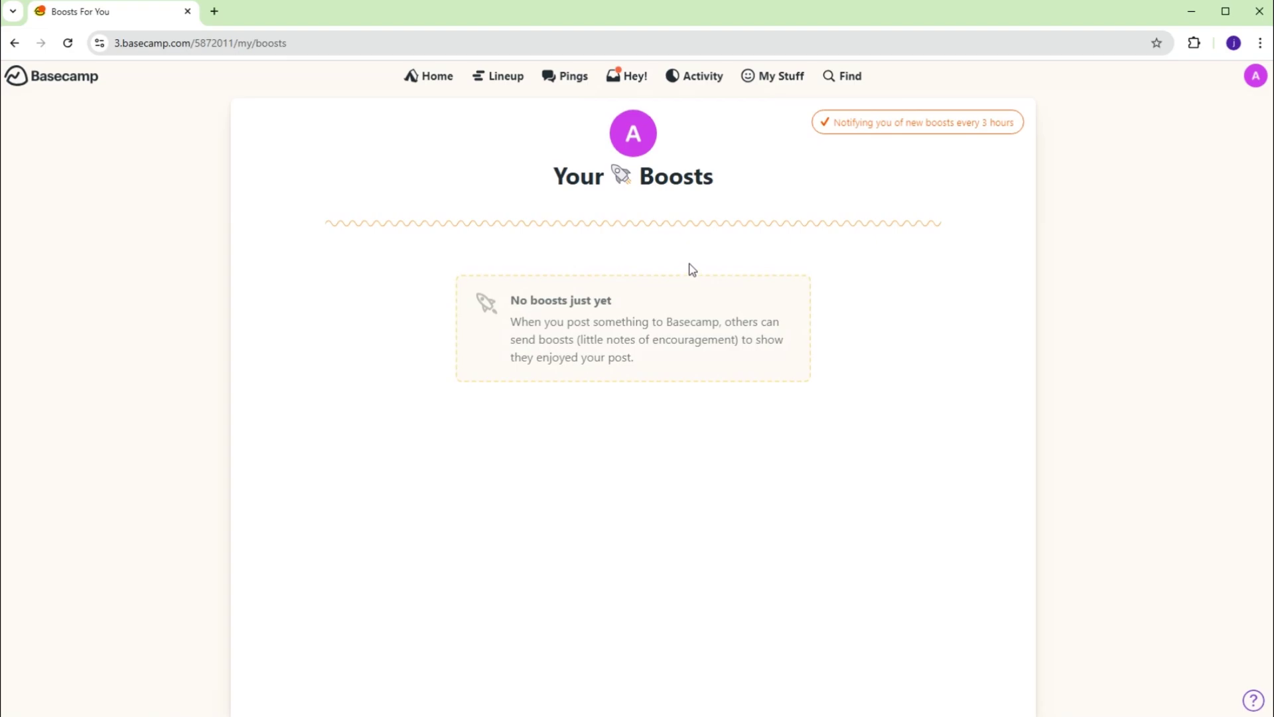
click(775, 79)
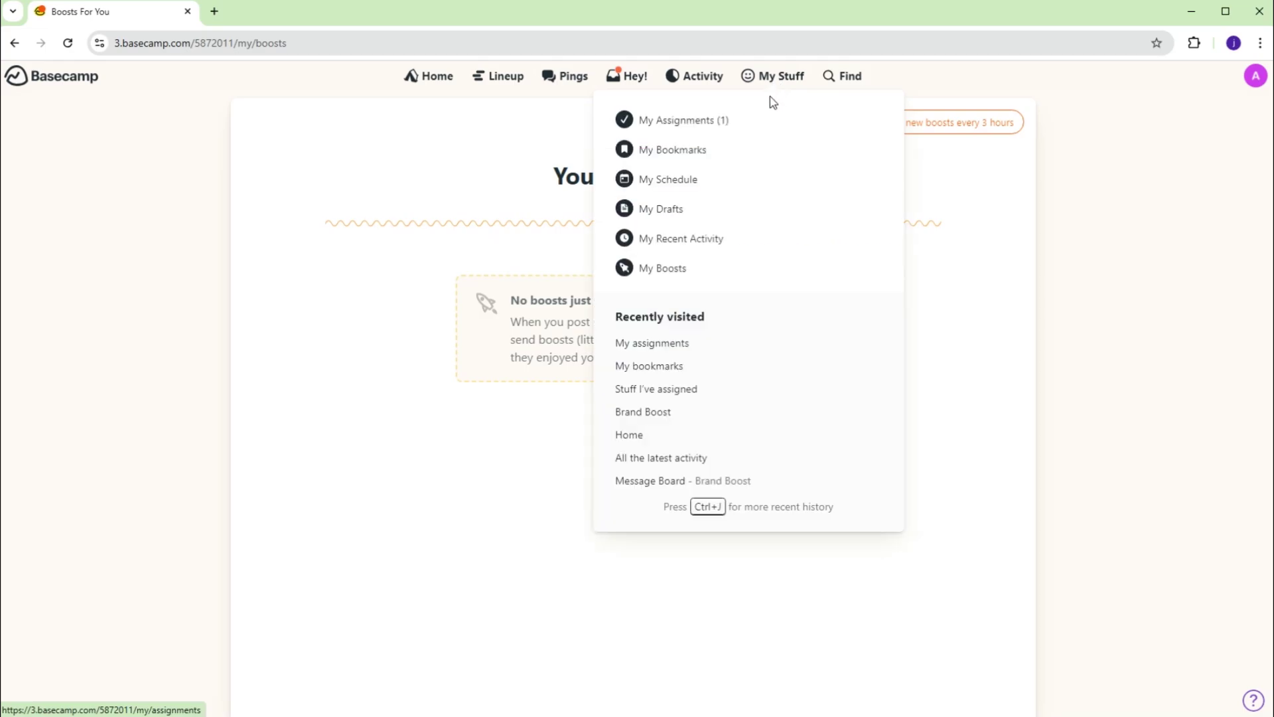
click(683, 121)
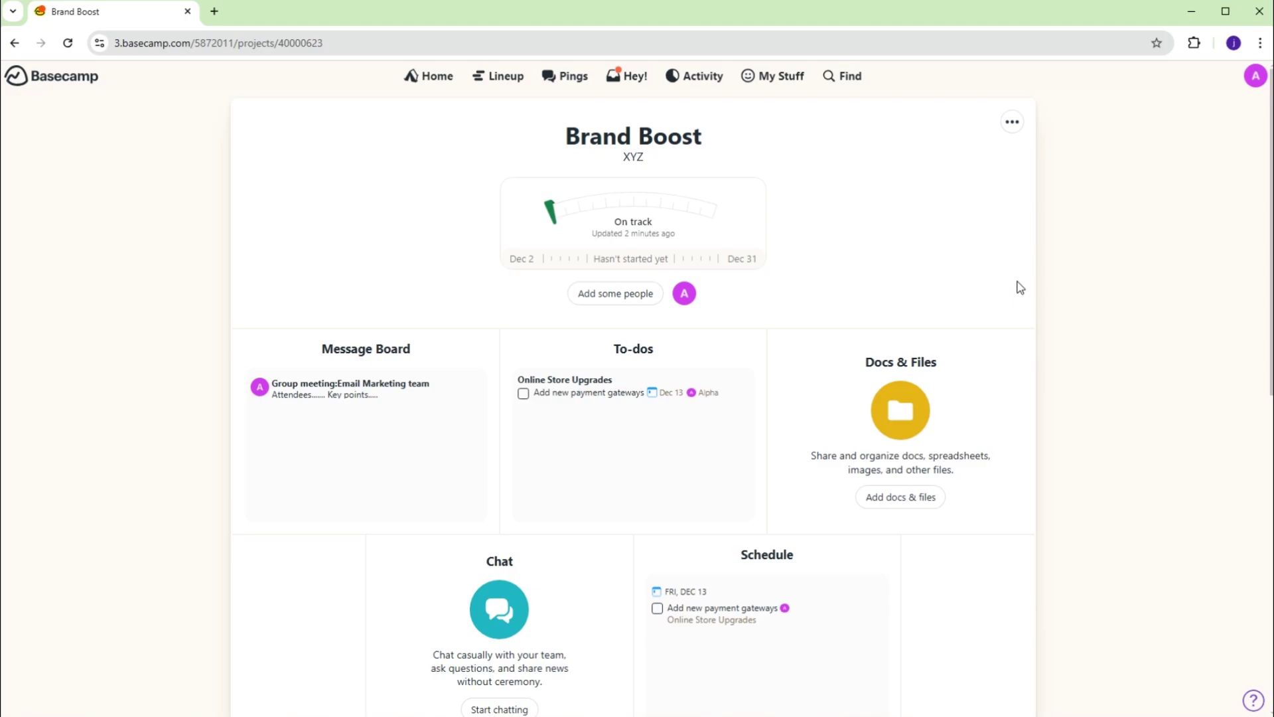
Step: Open Find to search across the whole Basecamp account
click(837, 85)
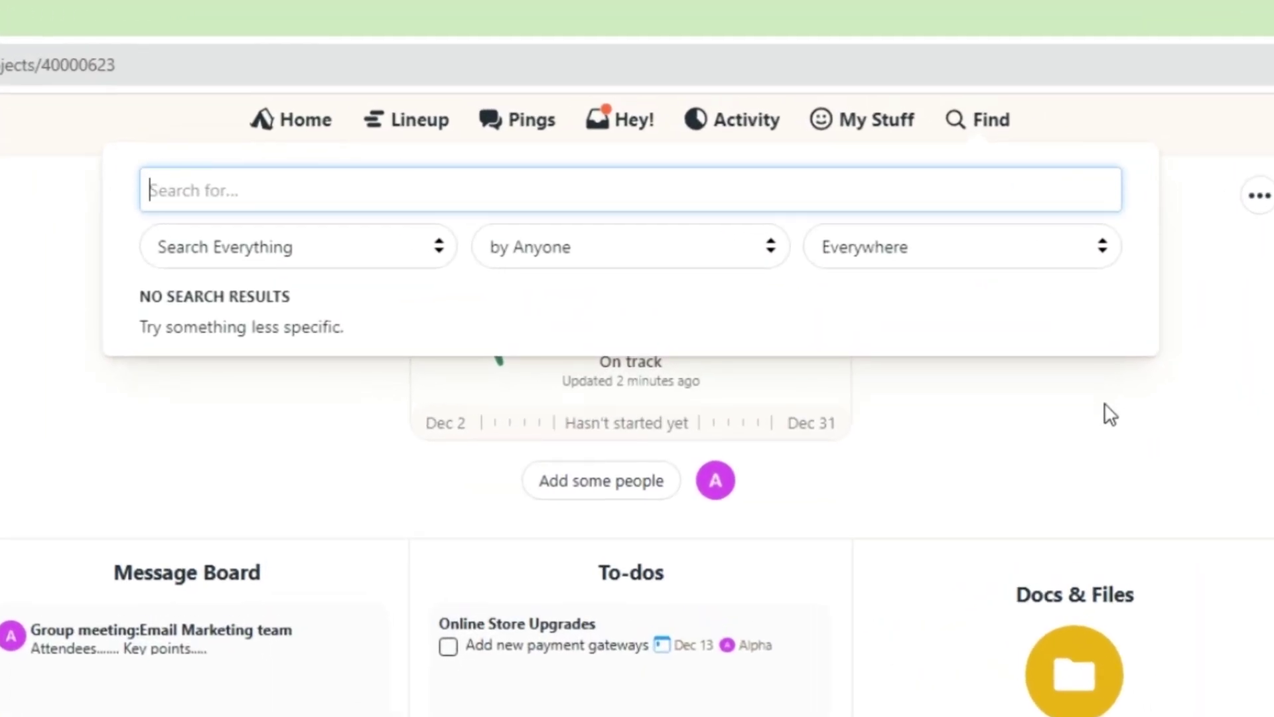
text(New)
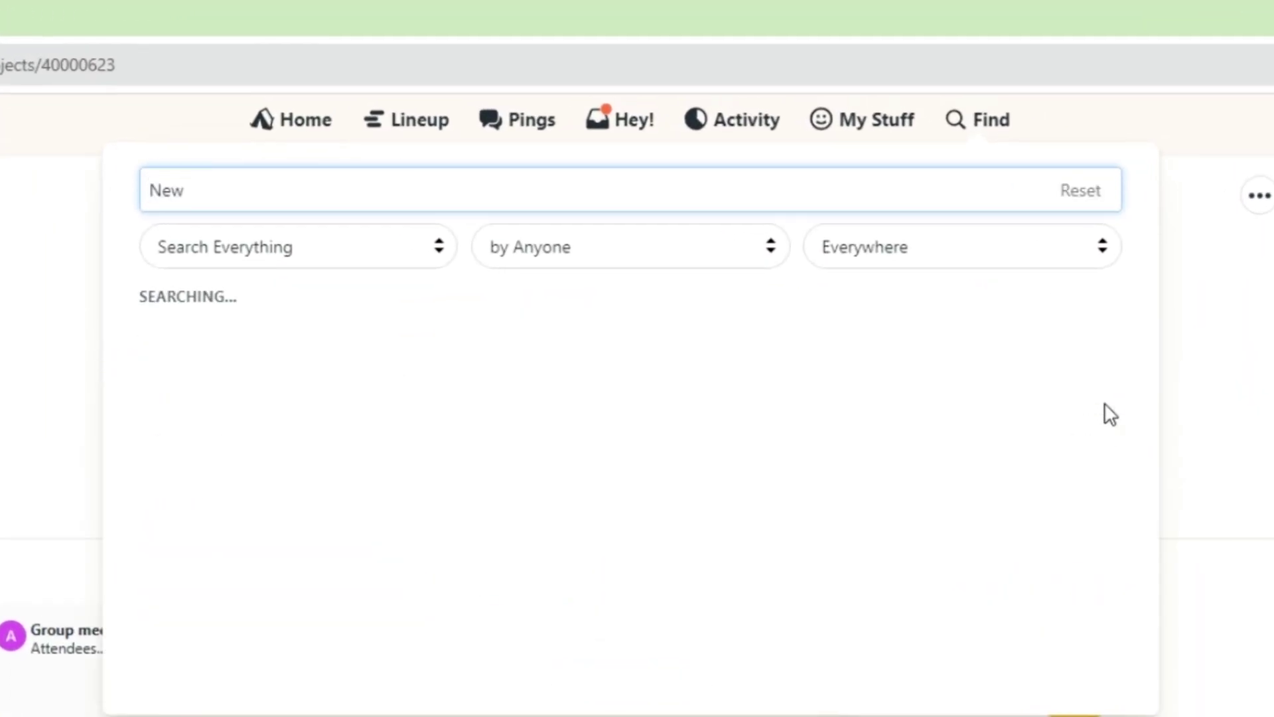